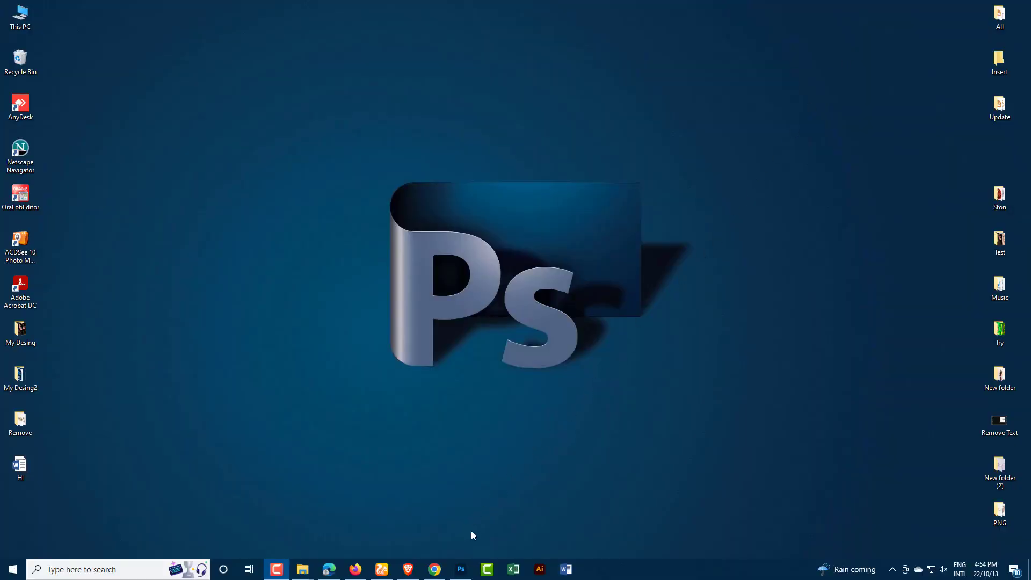
- Restore the Photoshop window showing the jewellery advertisement design
left_click(462, 570)
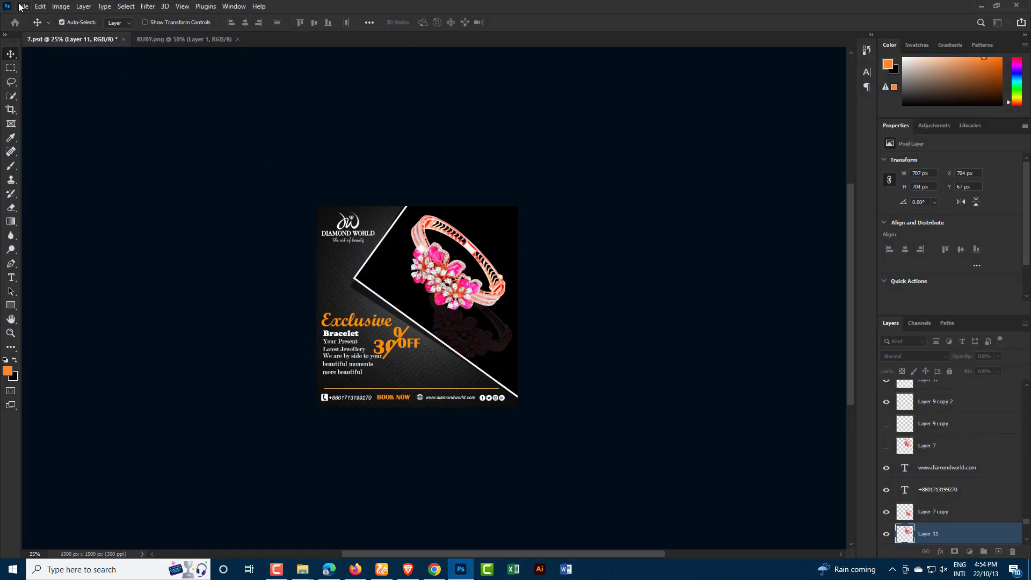
left_click(22, 7)
- Open Jumping_Juniors_600x400-min from the New folder as a new document
left_click(46, 32)
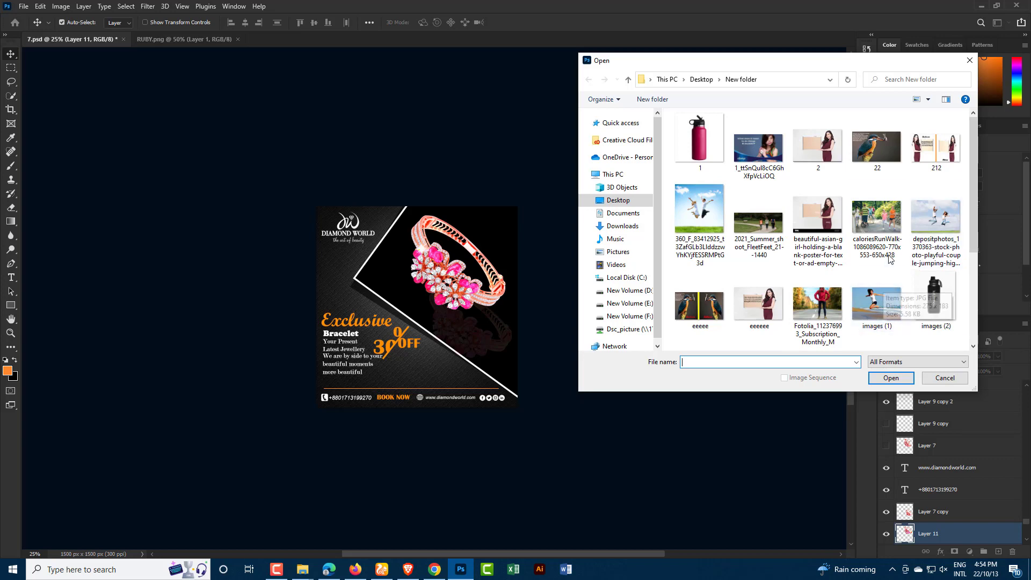
scroll(806, 257, "down", 1)
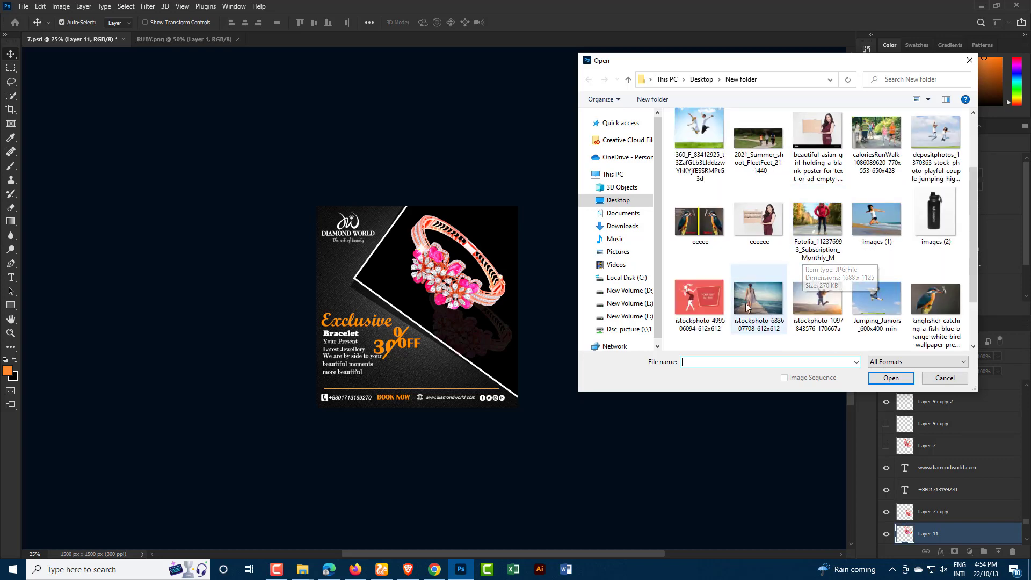
left_click(885, 321)
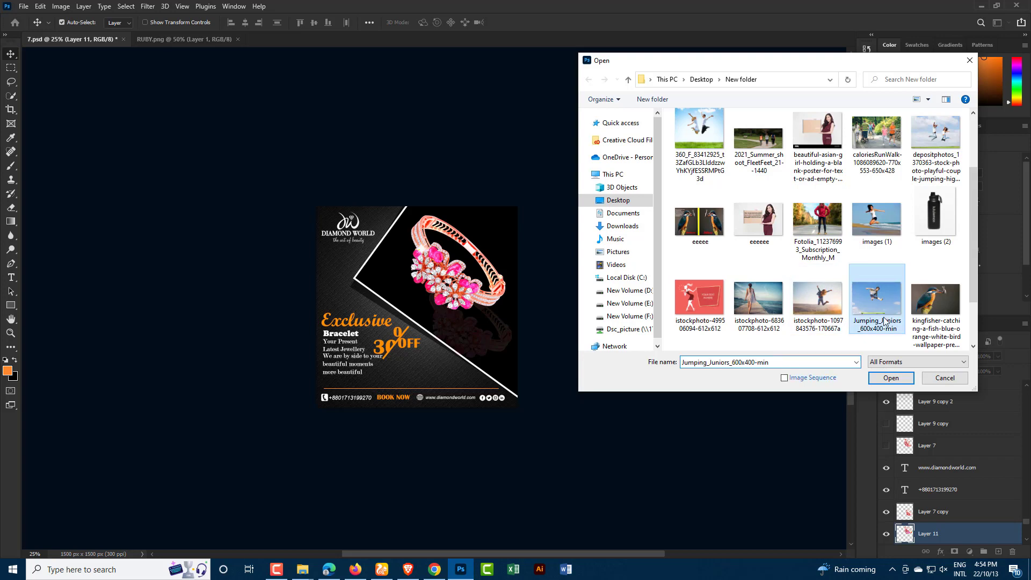
left_click(892, 379)
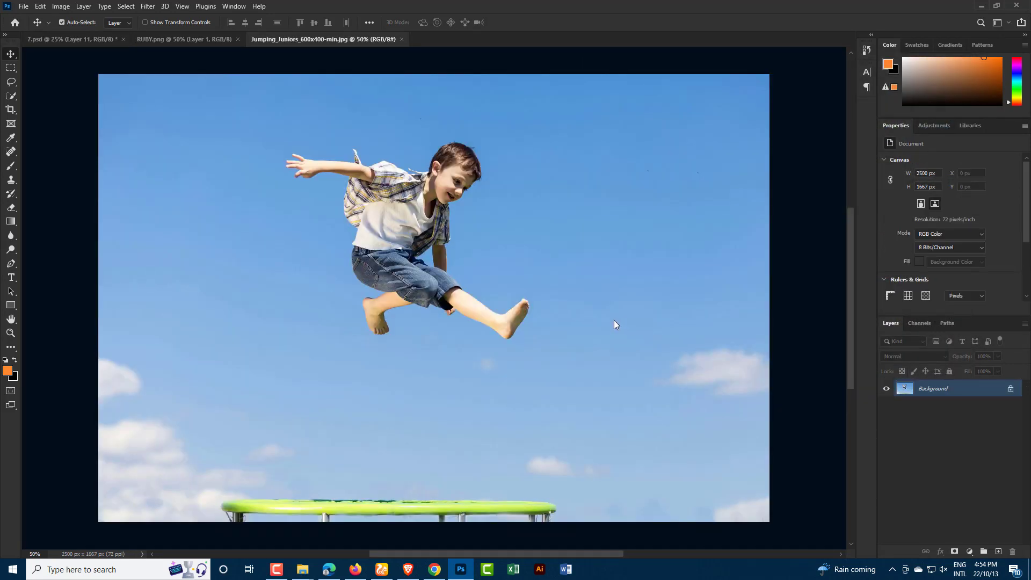
scroll(475, 253, "up", 1)
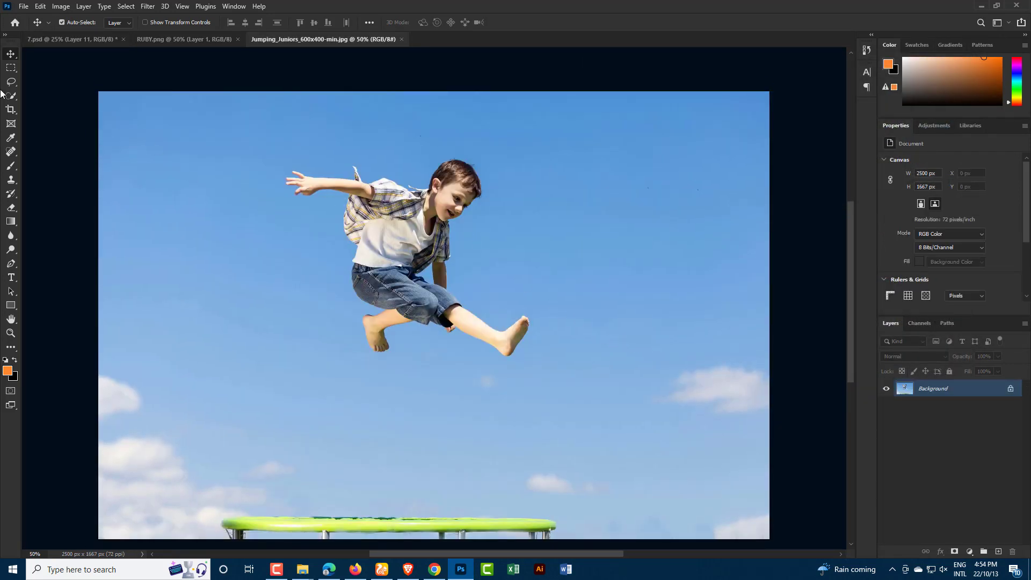
- Draw a closed freehand Lasso outline around the jumping boy, leaving a sky margin
left_click(9, 85)
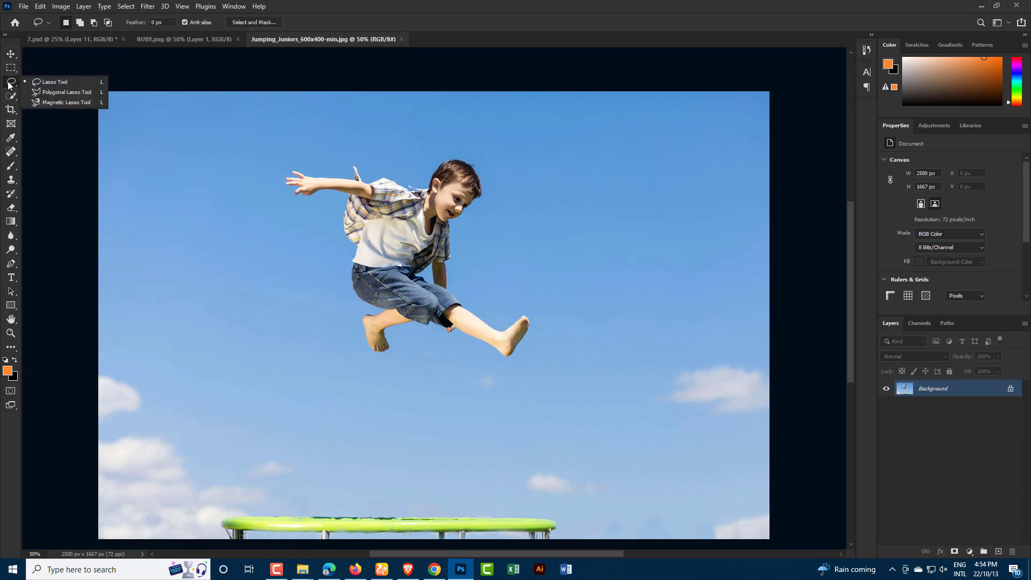
left_click(48, 80)
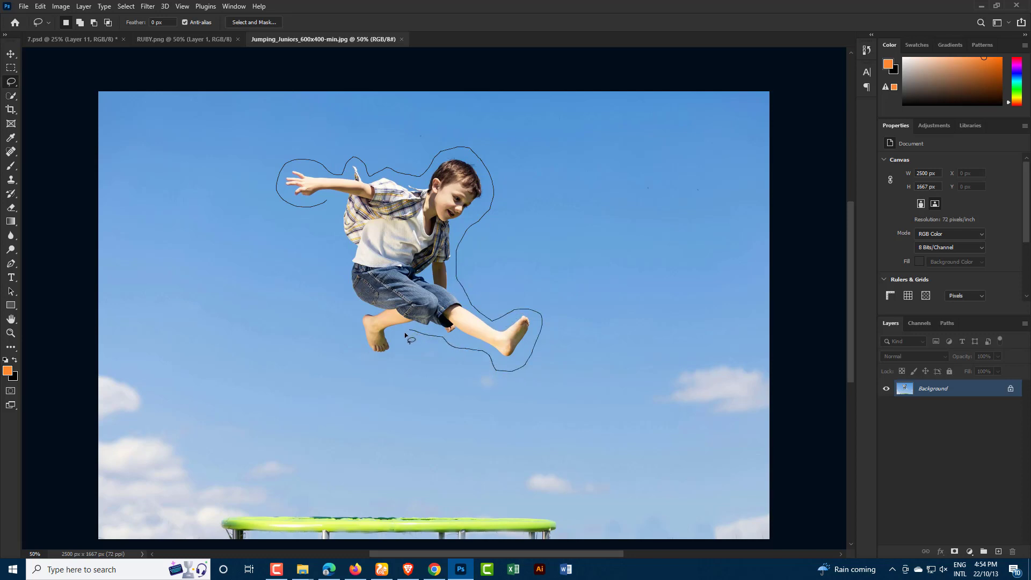
left_click_drag(368, 361, 363, 329)
left_click_drag(341, 278, 337, 238)
left_click_drag(327, 203, 327, 203)
scroll(327, 203, "down", 1)
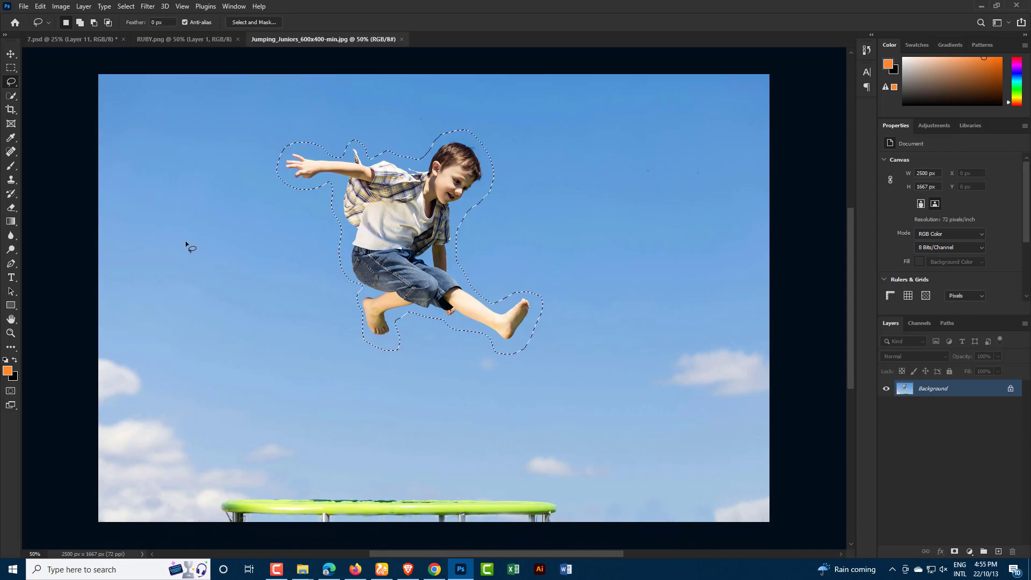
- Fill the boy's selection with Content-Aware contents, Normal mode, 100% opacity
left_click(42, 11)
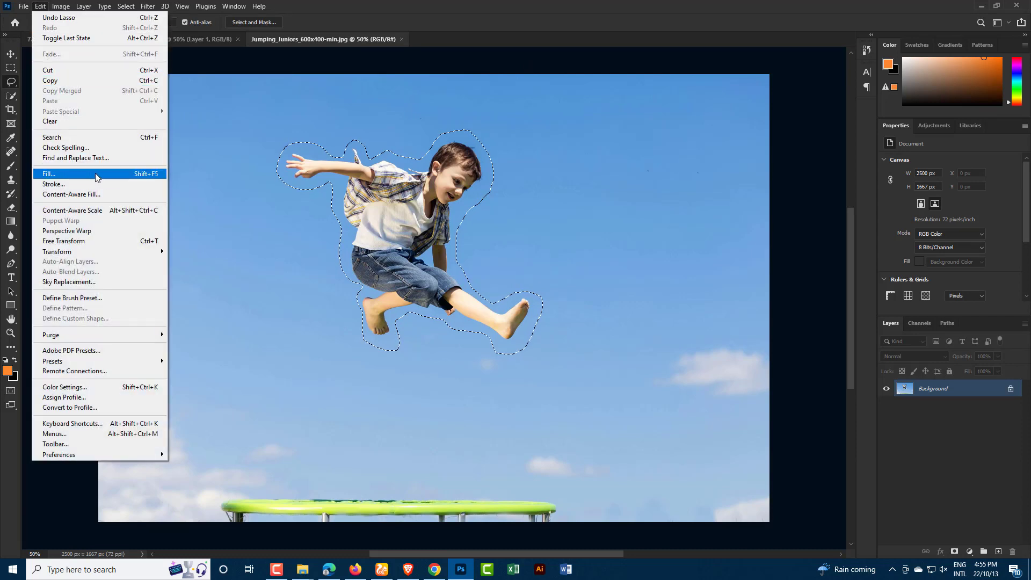
left_click(127, 174)
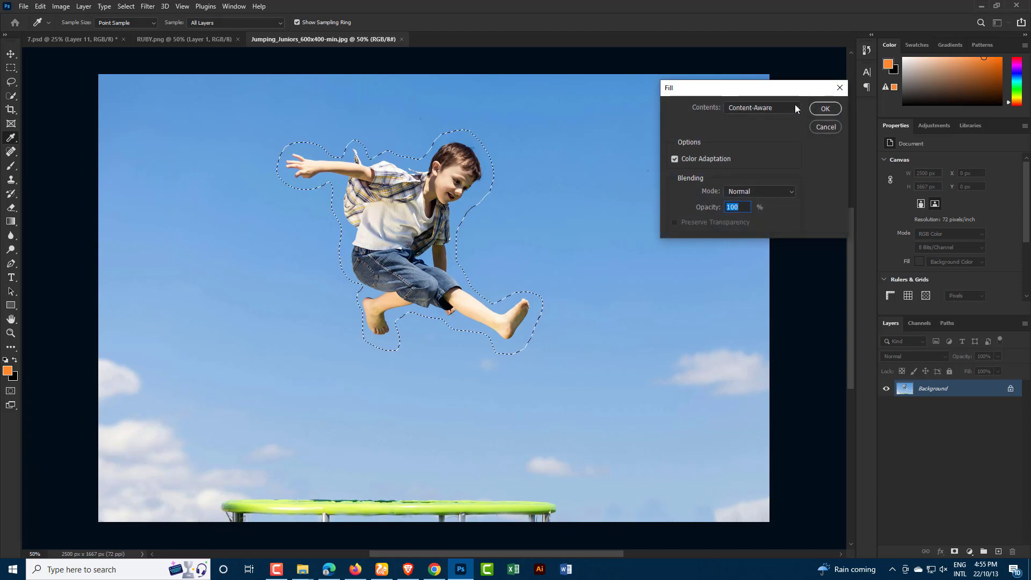
left_click(795, 108)
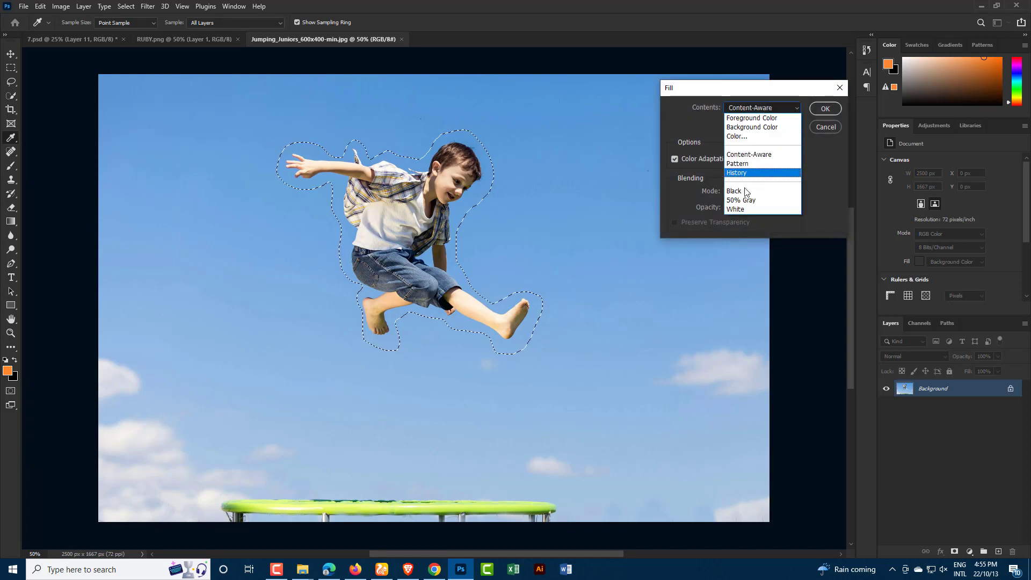
left_click(774, 155)
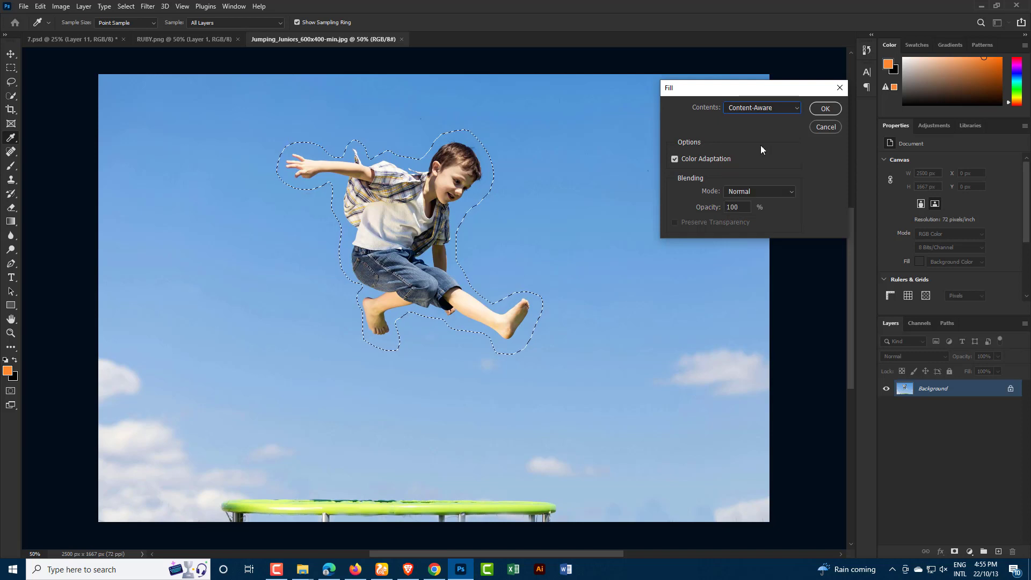
left_click(778, 191)
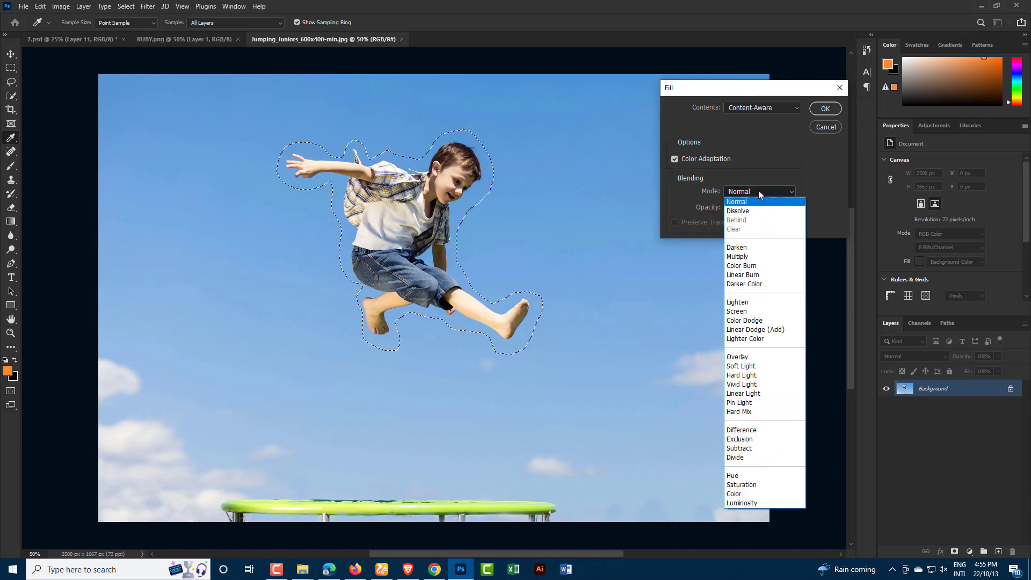
left_click(759, 189)
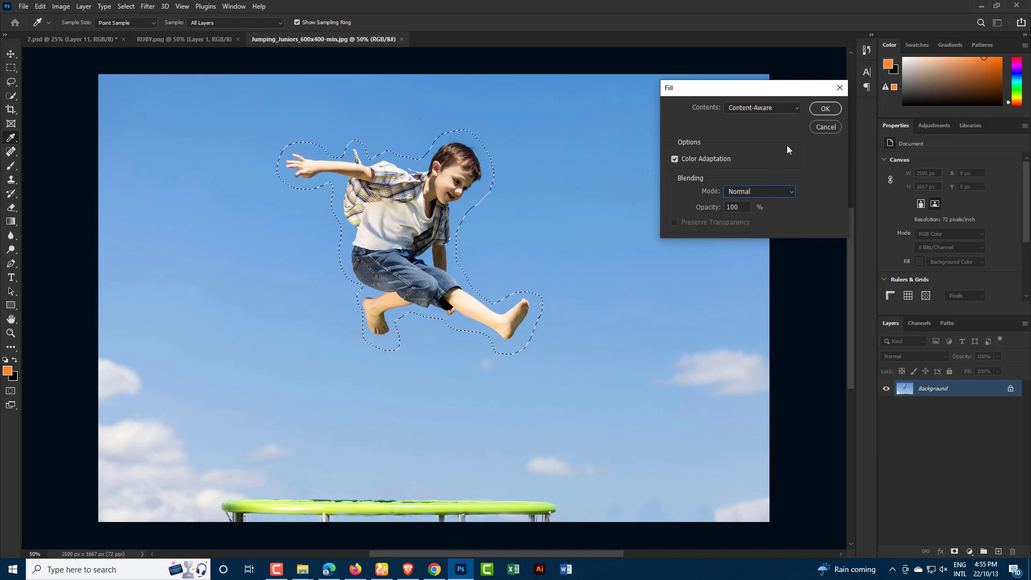
left_click(825, 108)
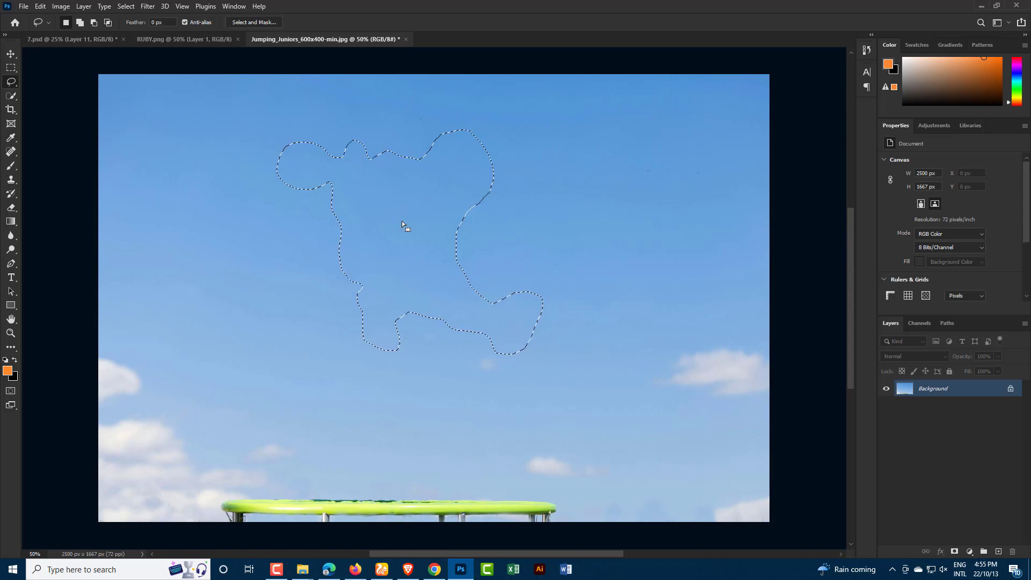
- Deselect, then save the photo as maximum-quality JPEG named 1111
left_click(125, 6)
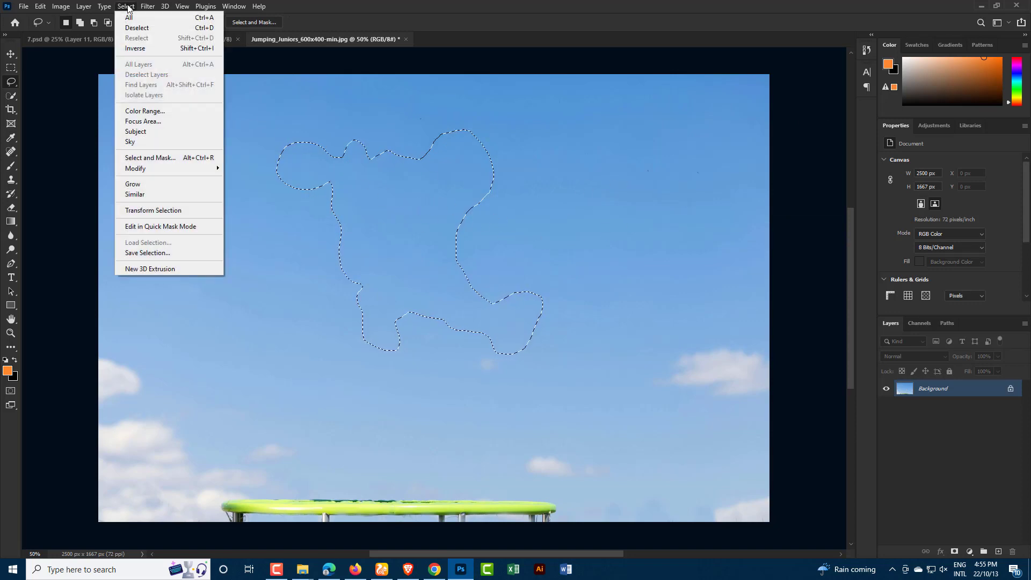
left_click(135, 28)
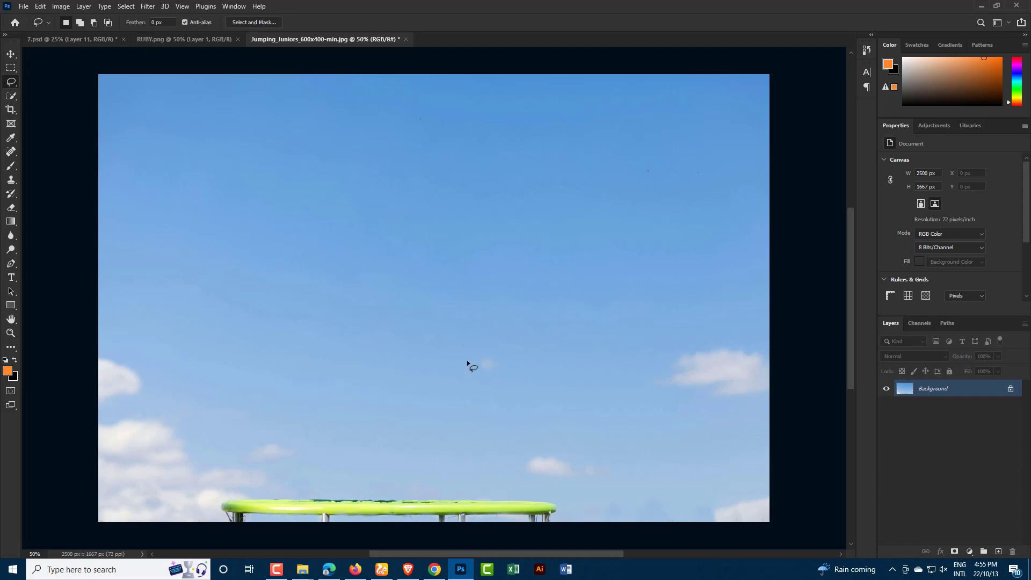
left_click(24, 6)
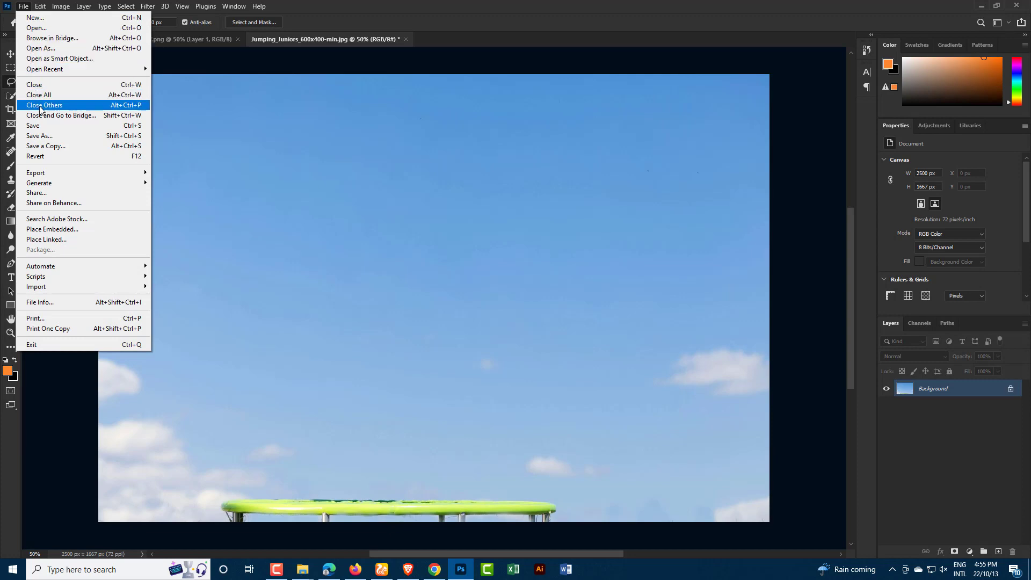
left_click(40, 136)
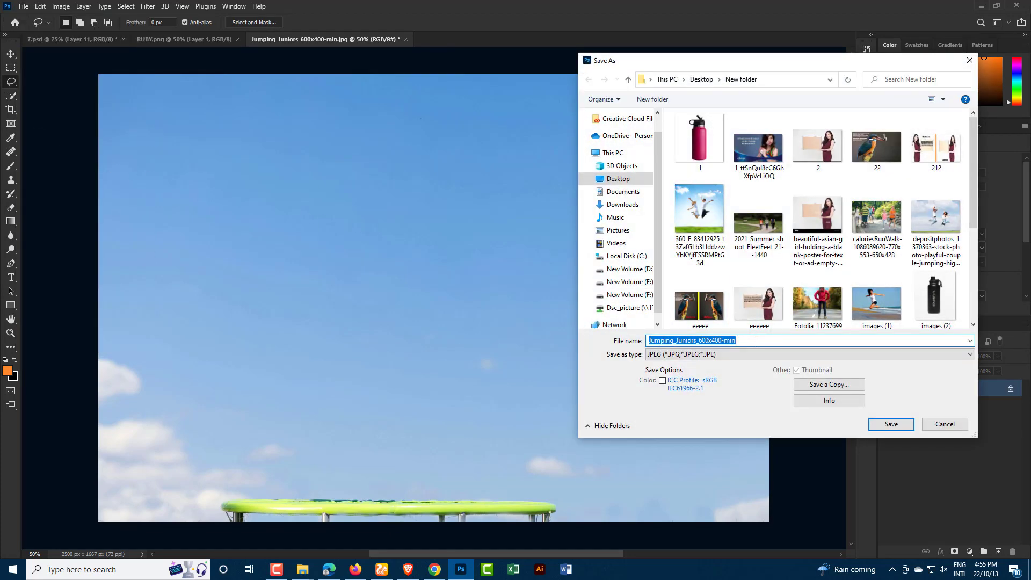
type("1111")
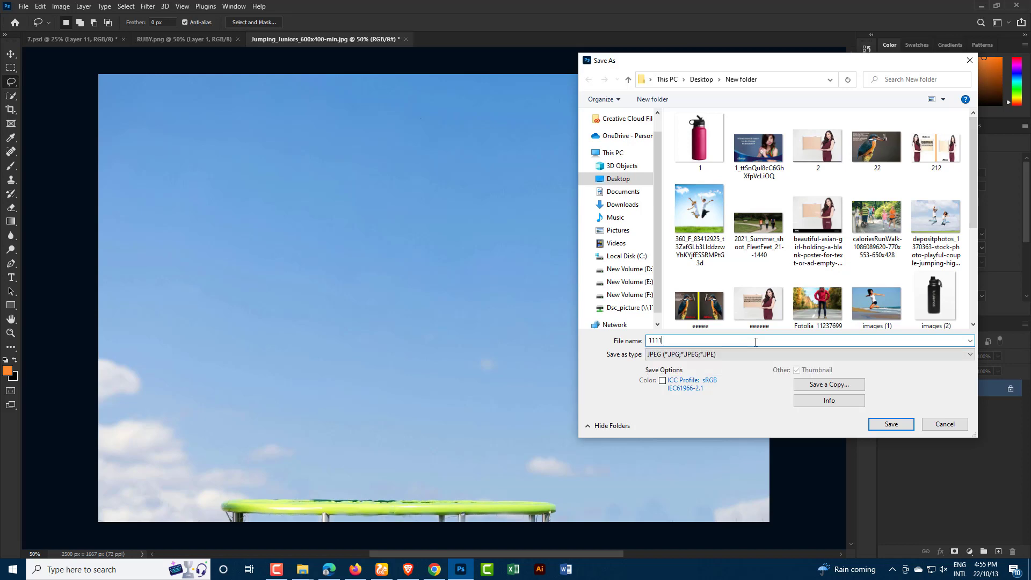
left_click(901, 427)
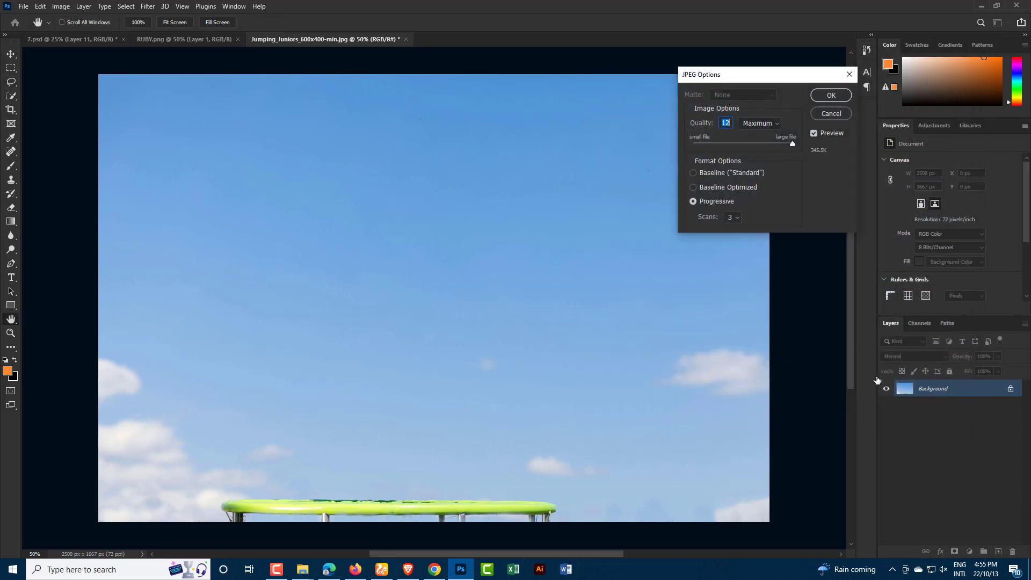
left_click(831, 95)
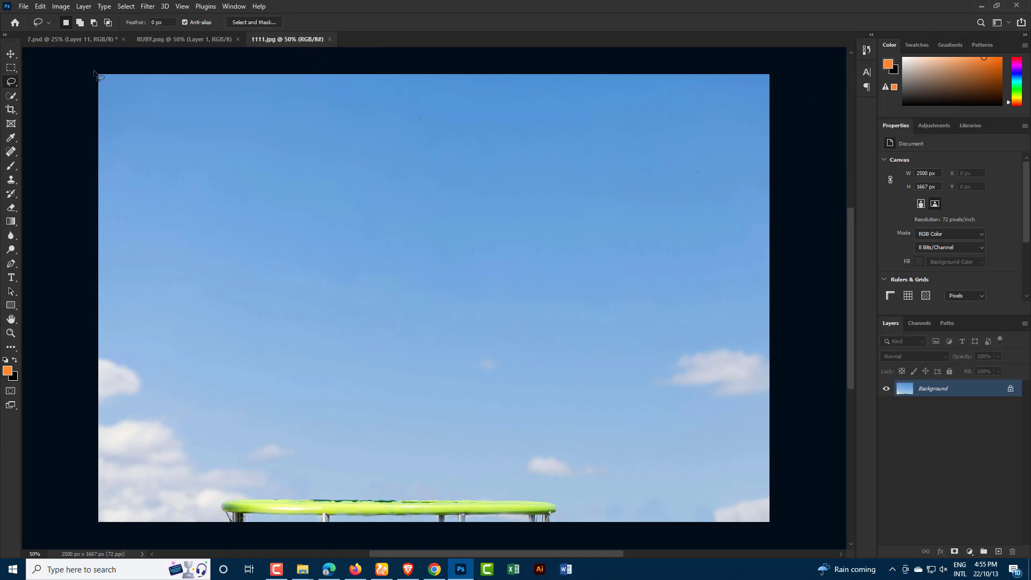
- Open the depositphotos jumping-couple image in its own document tab
left_click(12, 55)
left_click(24, 7)
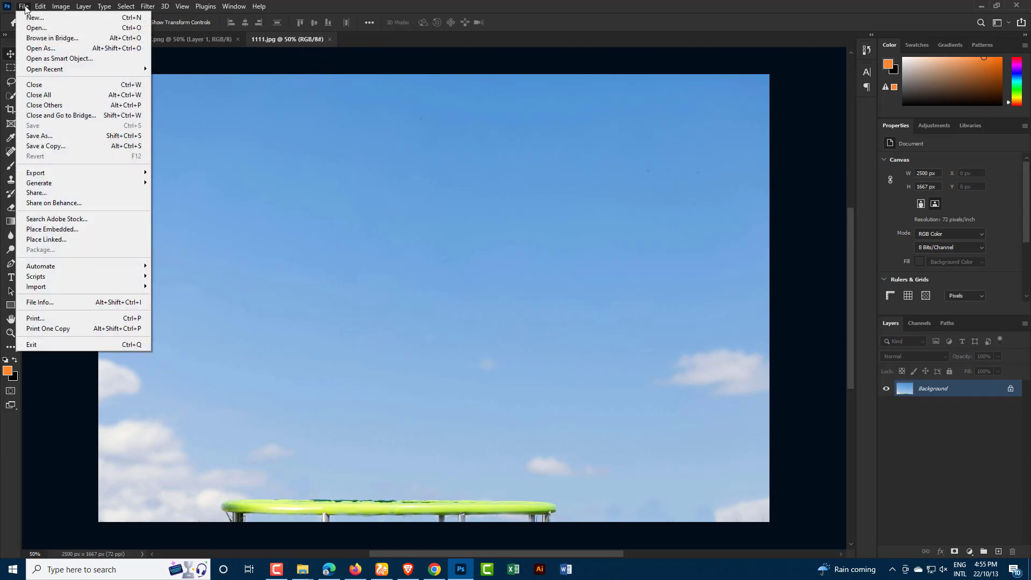
left_click(72, 27)
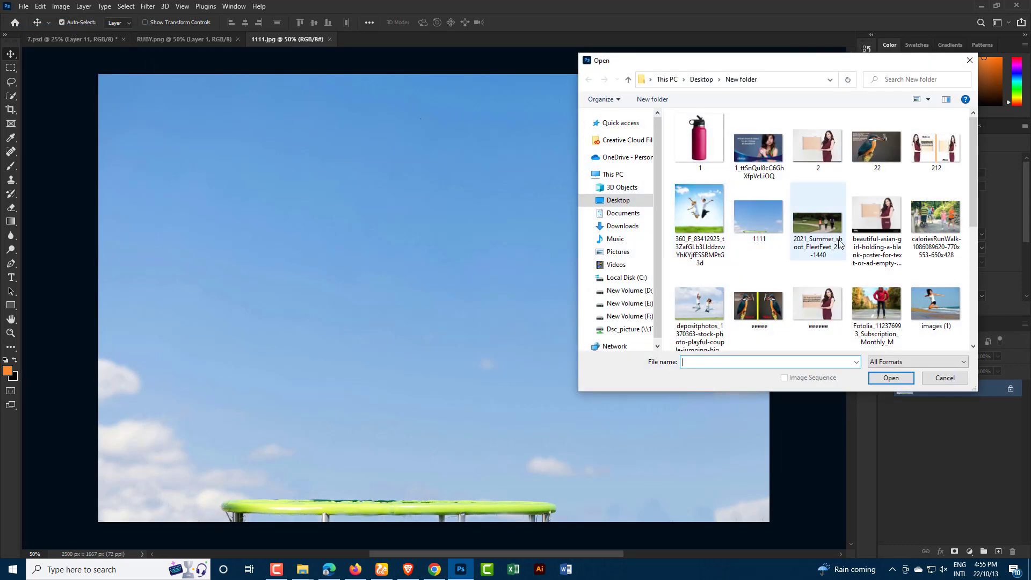
scroll(907, 277, "down", 1)
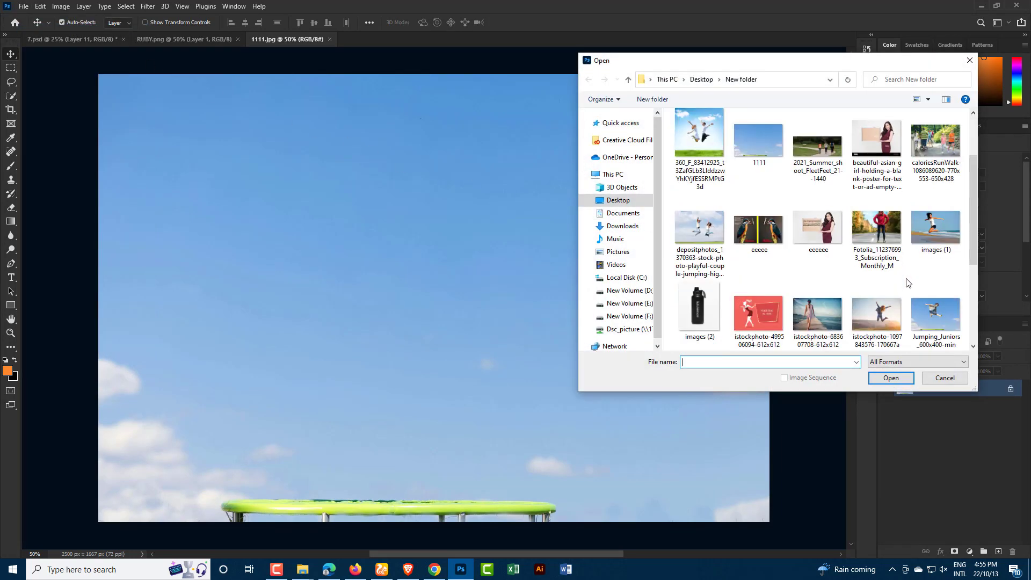
scroll(908, 286, "down", 2)
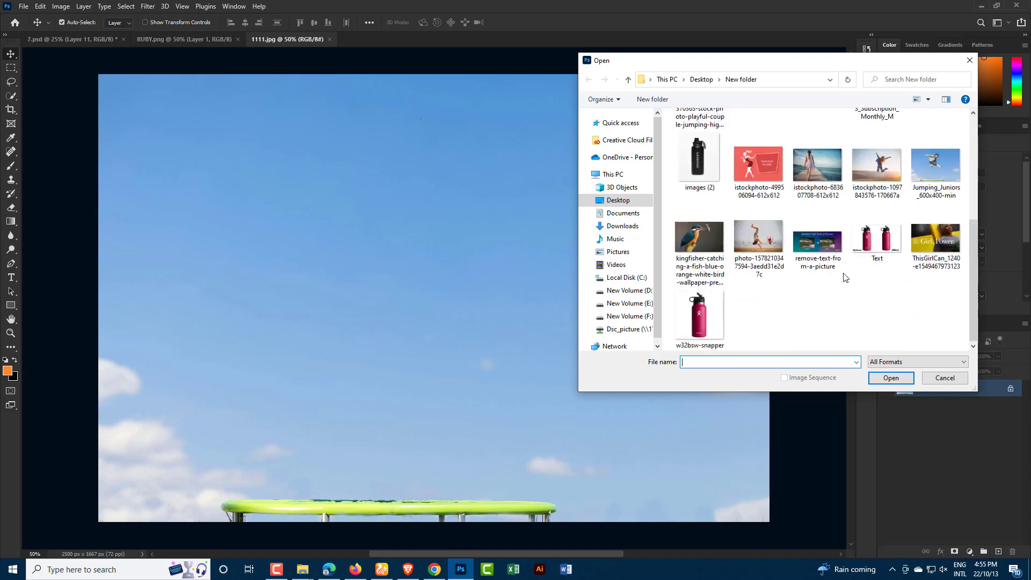
scroll(844, 277, "up", 1)
scroll(843, 277, "up", 2)
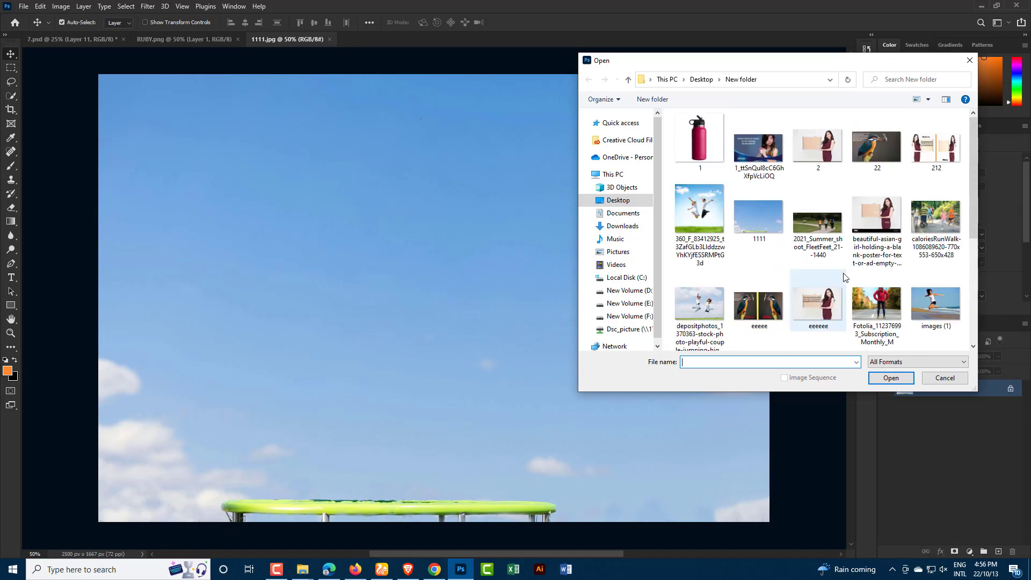
left_click(688, 302)
left_click(891, 378)
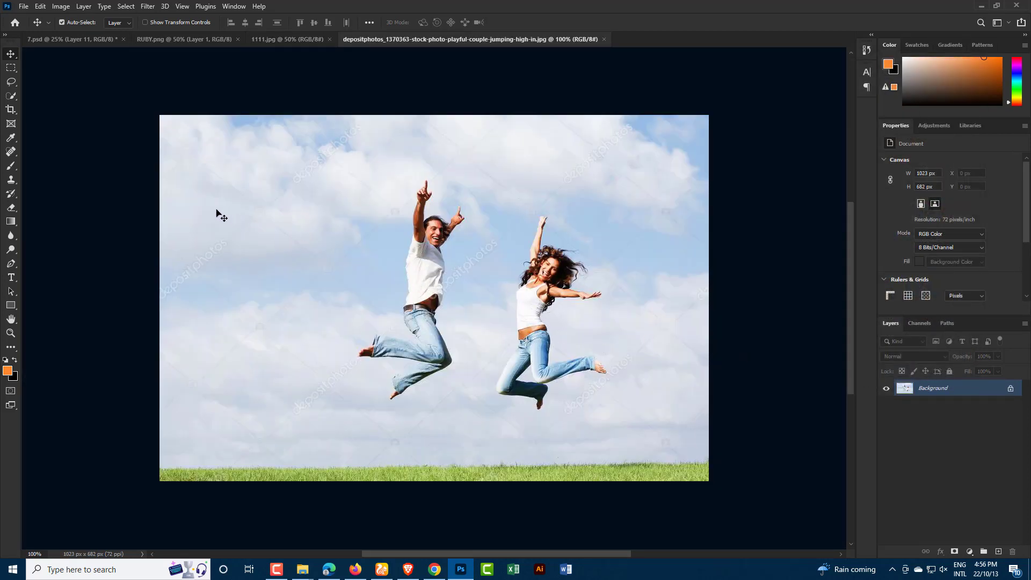
- Draw a freehand Lasso selection around the jumping woman on the right
left_click(13, 86)
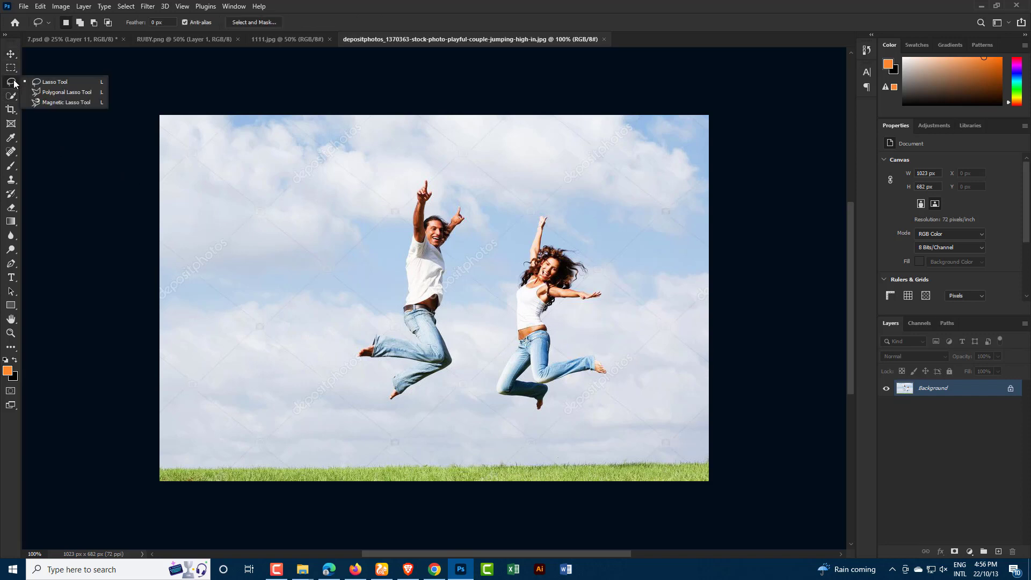
left_click(67, 83)
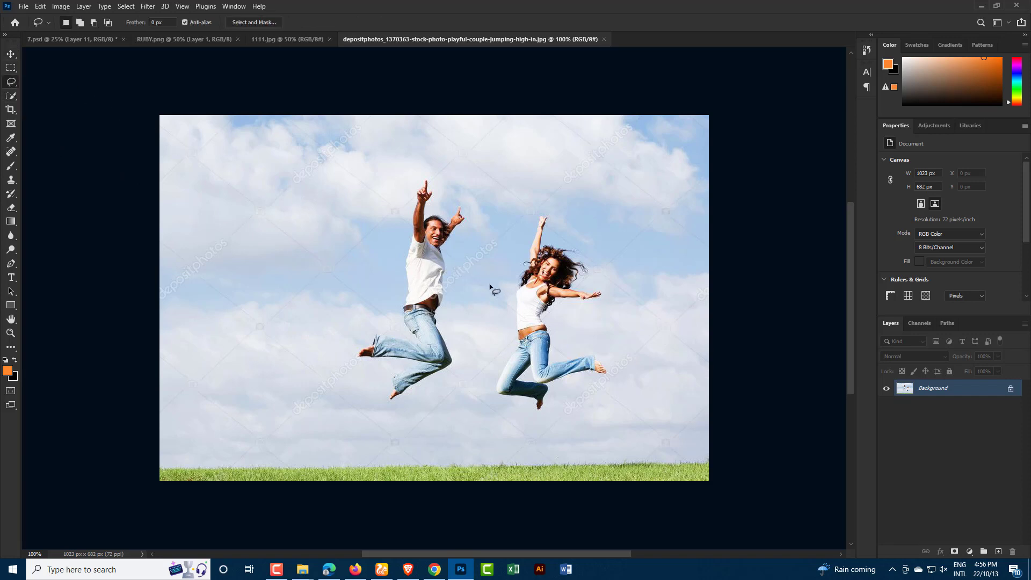
mouse_move(497, 288)
left_mouse_down()
mouse_move(581, 243)
mouse_move(601, 269)
mouse_move(607, 310)
mouse_move(570, 317)
mouse_move(561, 355)
mouse_move(590, 352)
mouse_move(612, 371)
mouse_move(563, 397)
mouse_move(558, 418)
mouse_move(537, 422)
mouse_move(486, 387)
mouse_move(498, 288)
left_mouse_up()
- Content-Aware fill the woman's selection with cloudy sky, then deselect
left_click(41, 7)
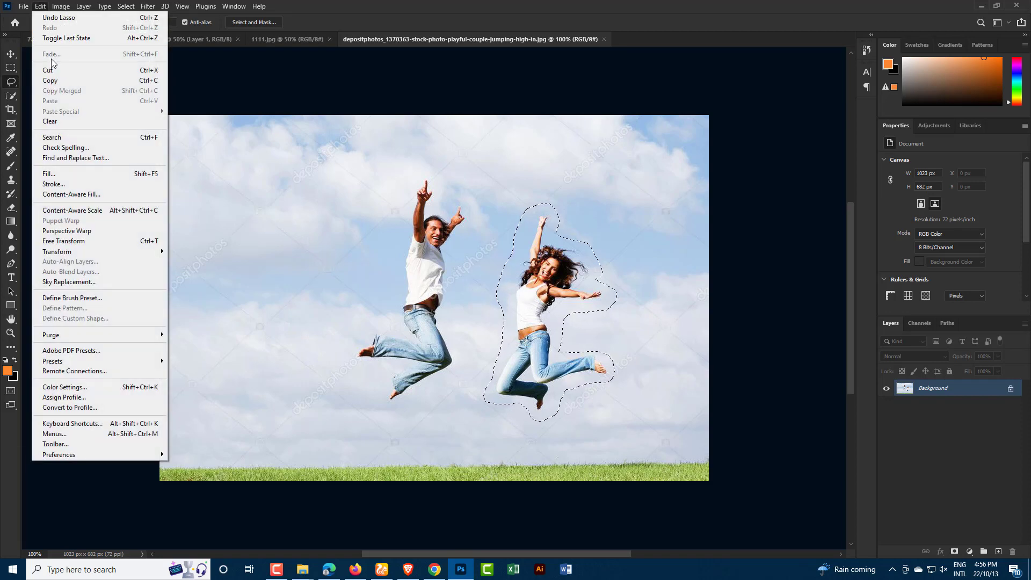
left_click(102, 179)
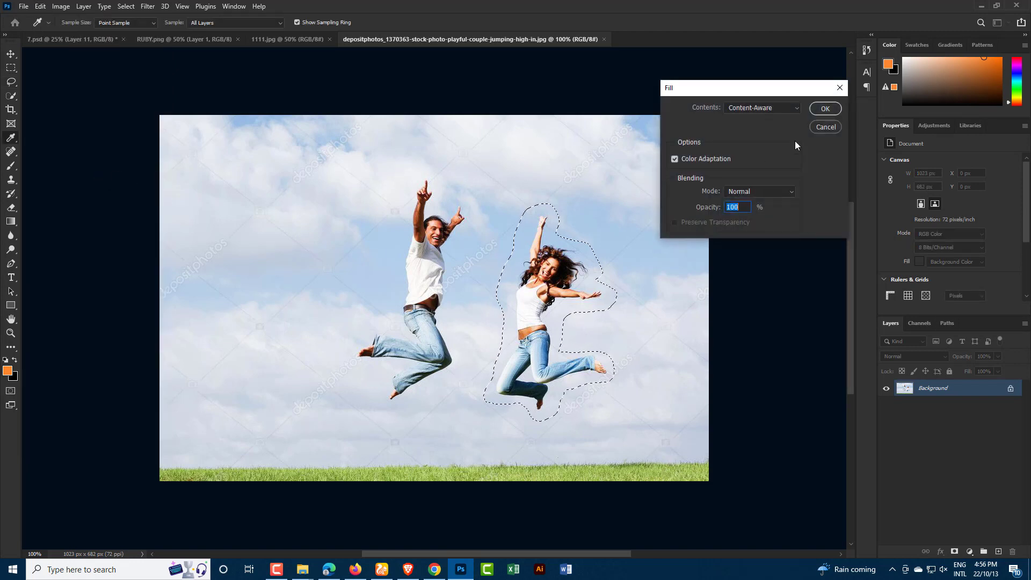
left_click(792, 107)
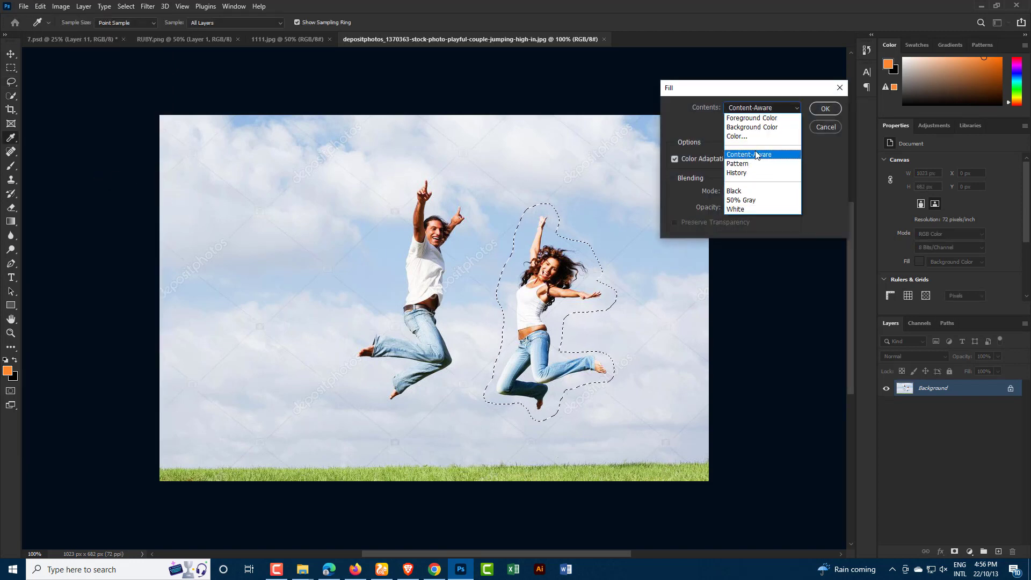
left_click(756, 156)
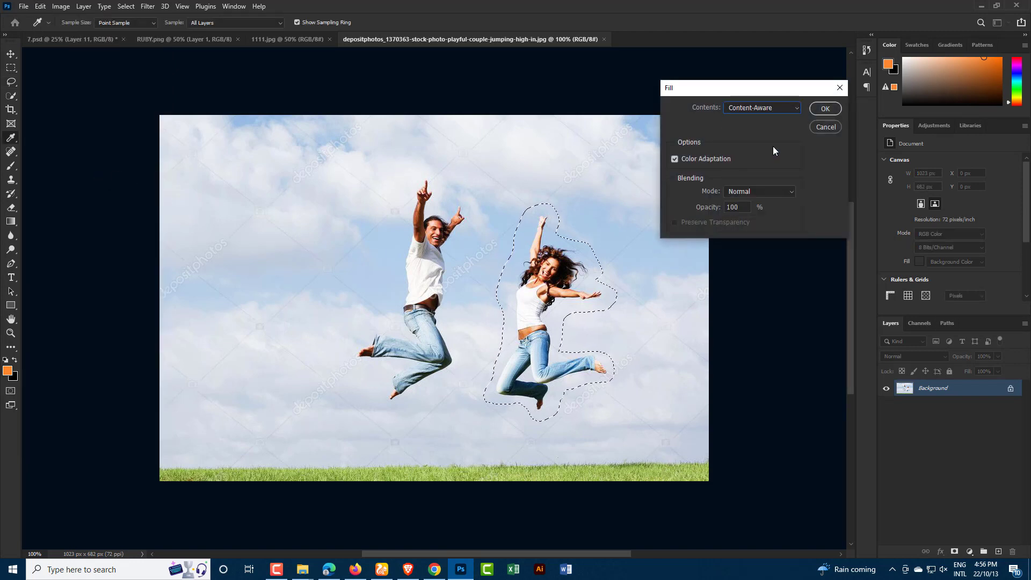
left_click(826, 109)
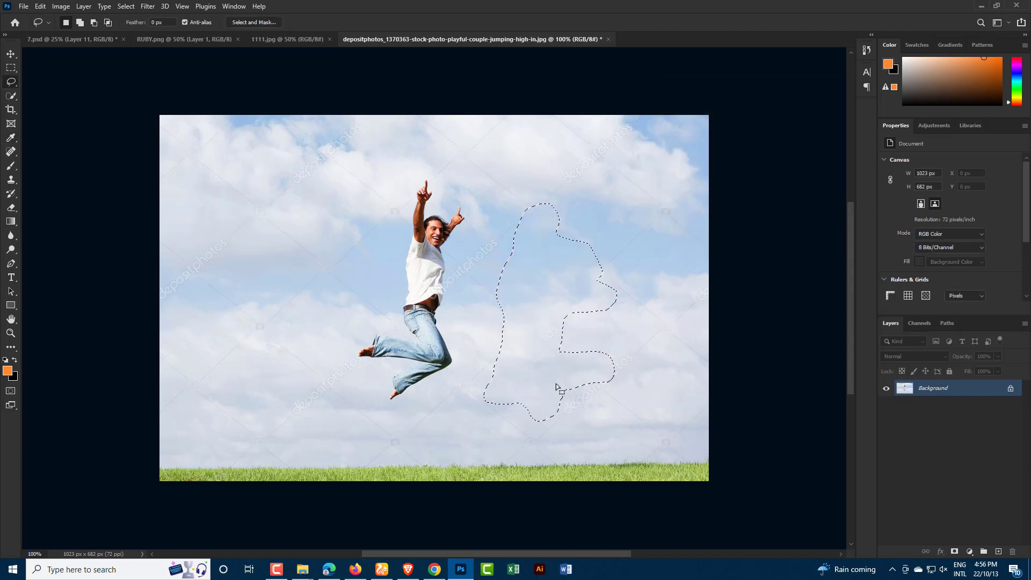
left_click(125, 6)
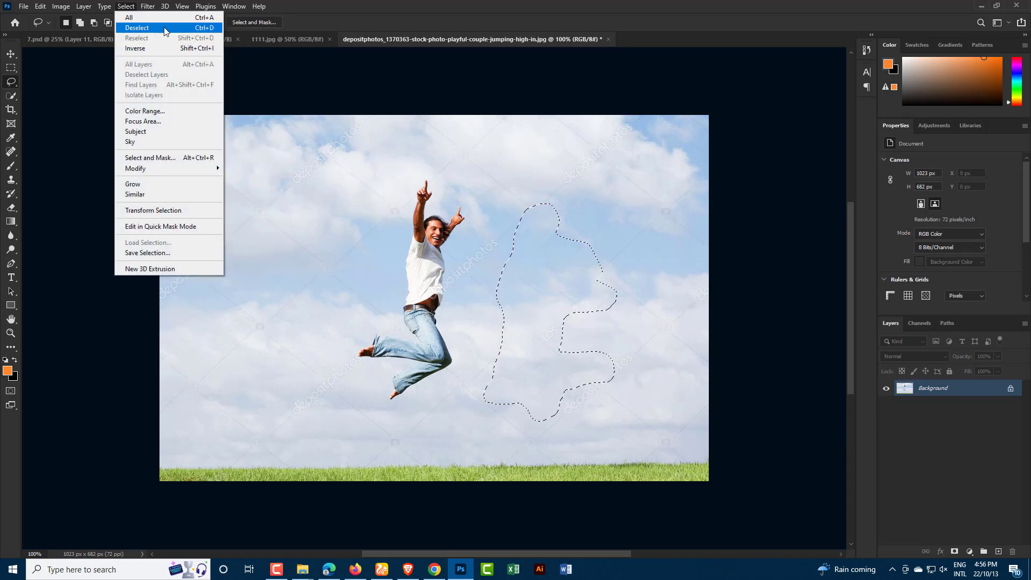
left_click(180, 30)
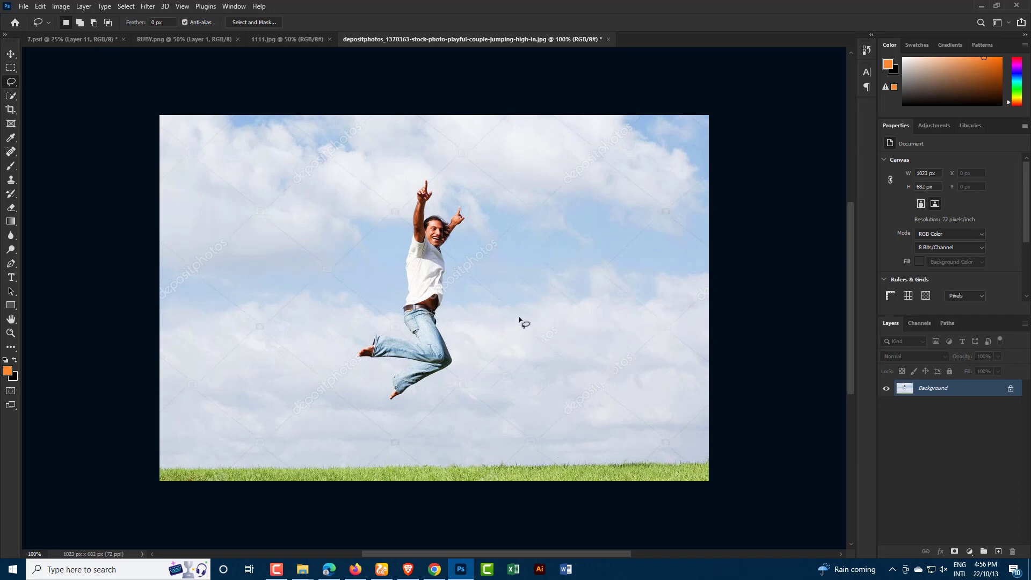
- Save the woman-free couple photo as a maximum-quality JPEG named 44444
left_click(24, 8)
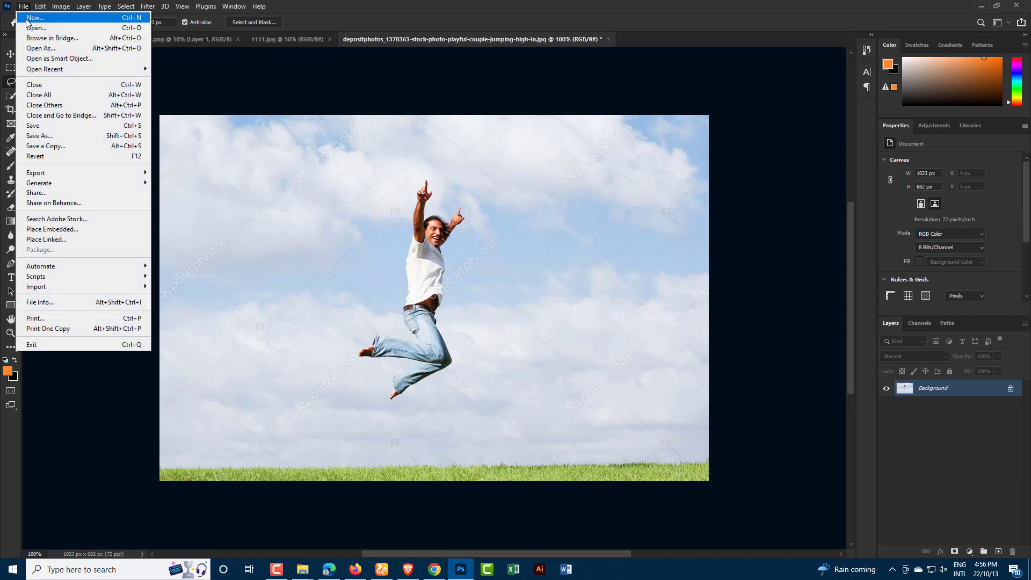
left_click(104, 136)
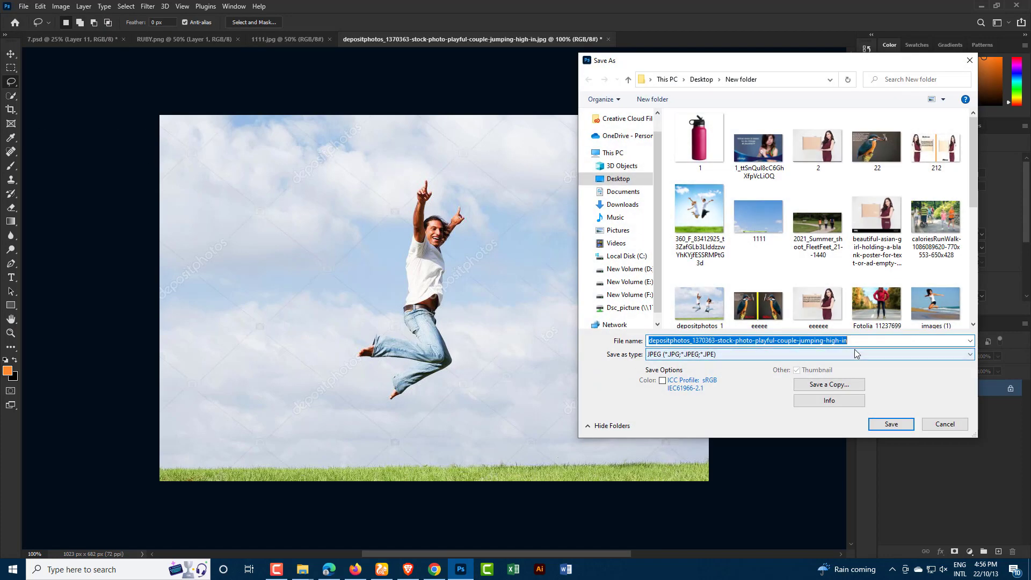
type("44444")
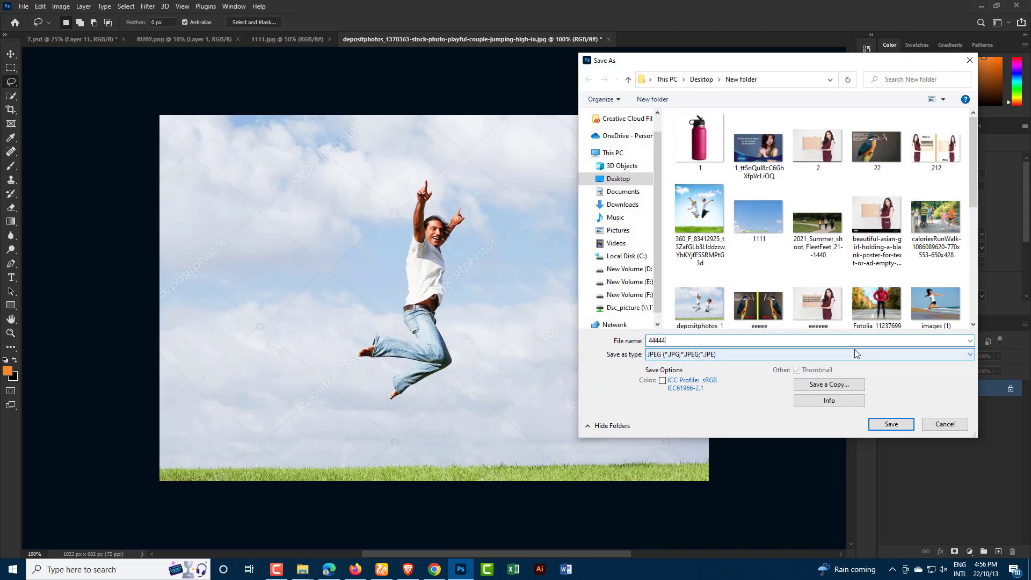
left_click(894, 424)
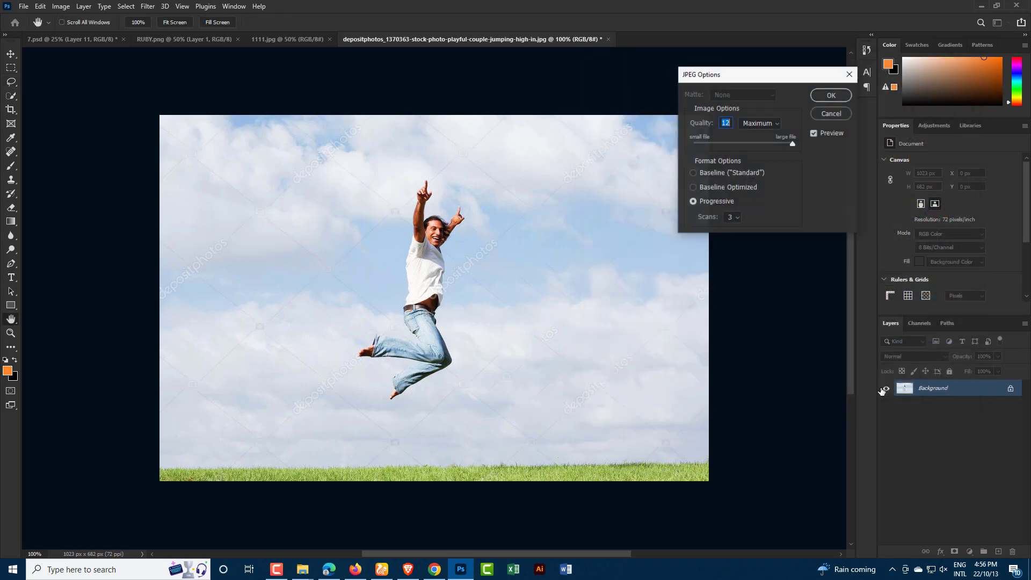
left_click(831, 95)
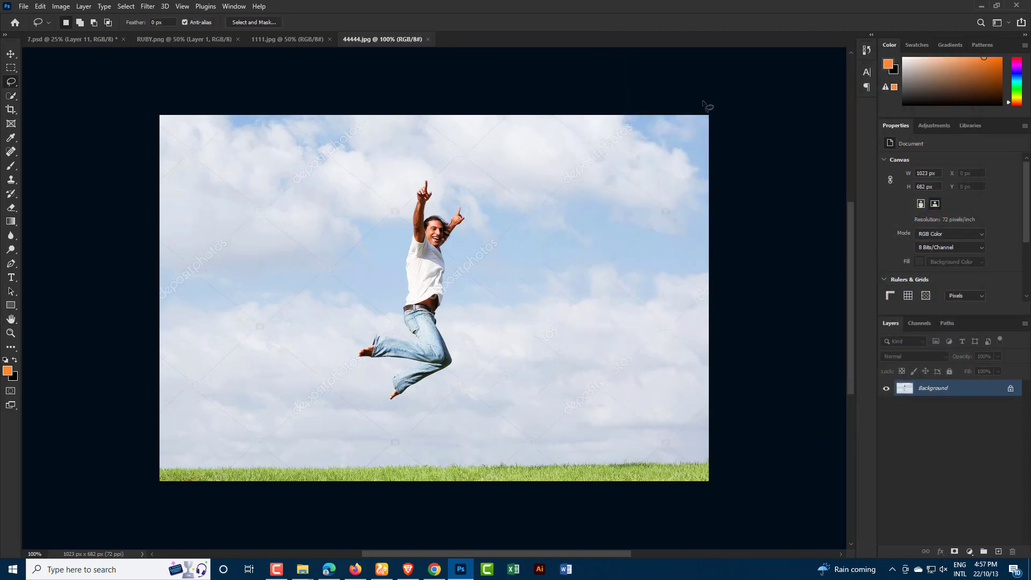
left_click(24, 7)
left_click(66, 28)
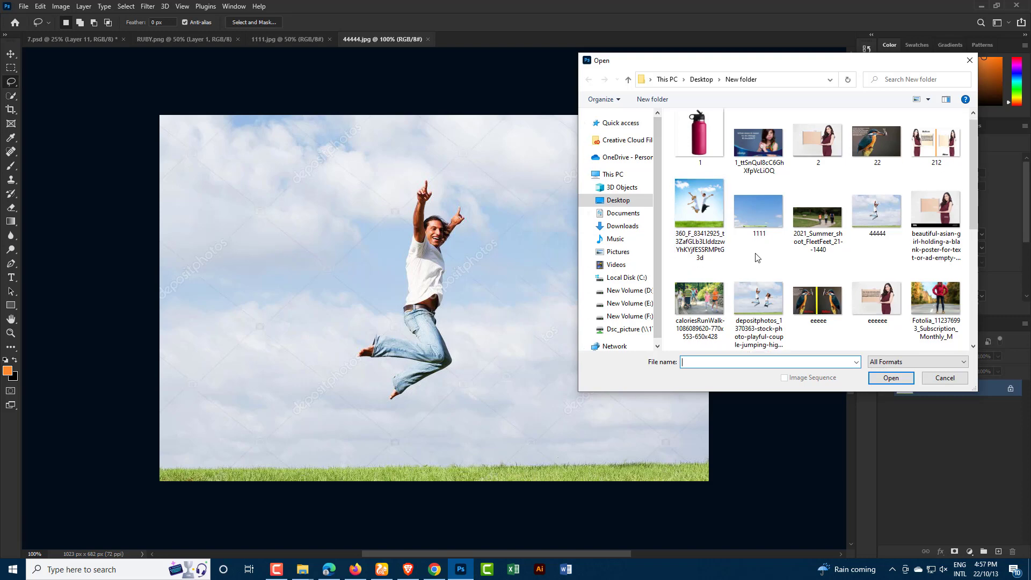
scroll(757, 258, "down", 3)
left_click(817, 236)
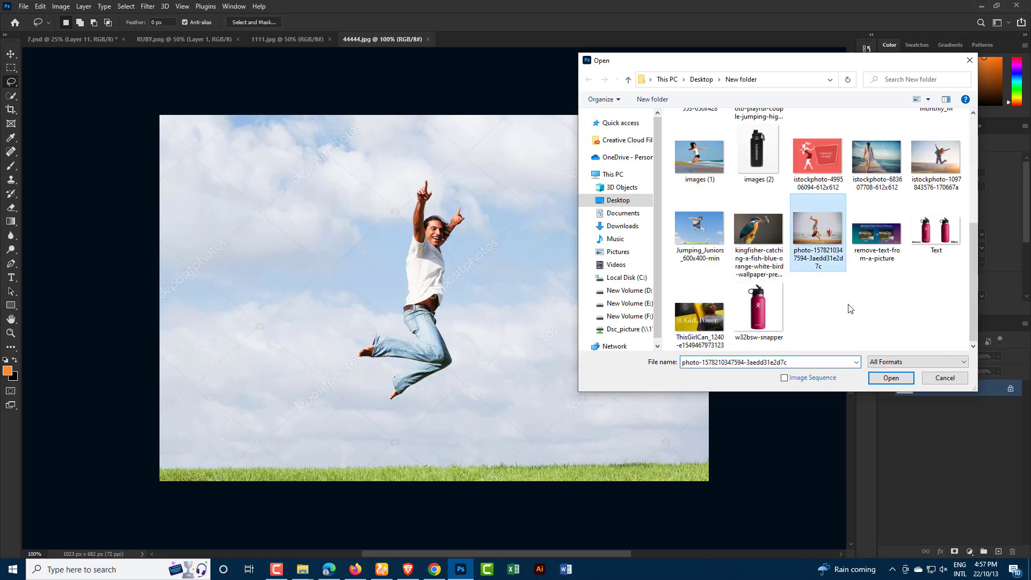
left_click(889, 377)
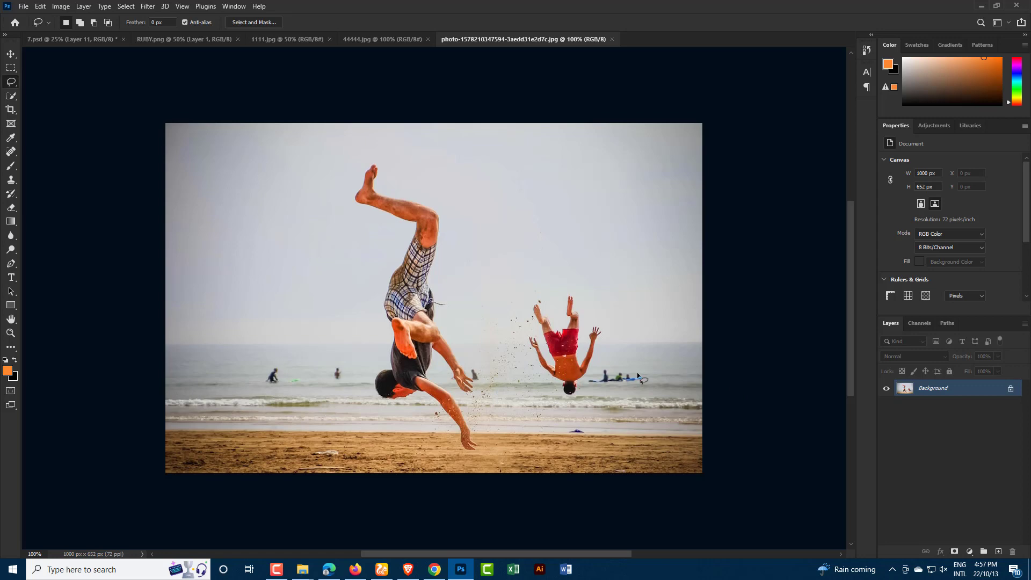
key("ctrl+plus")
key("ctrl+minus")
- Lasso the boy in red shorts and Content-Aware Fill him away, leaving sea and sky
right_click(8, 83)
left_click(69, 82)
mouse_move(518, 365)
left_mouse_down()
mouse_move(575, 292)
mouse_move(609, 339)
mouse_move(571, 403)
mouse_move(548, 400)
mouse_move(519, 365)
left_mouse_up()
left_click(38, 8)
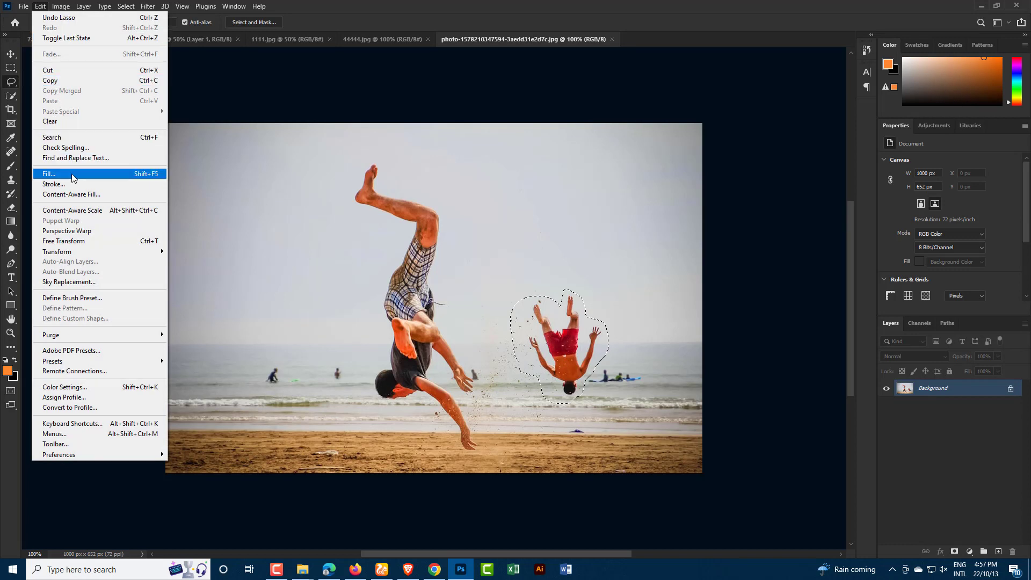
left_click(143, 174)
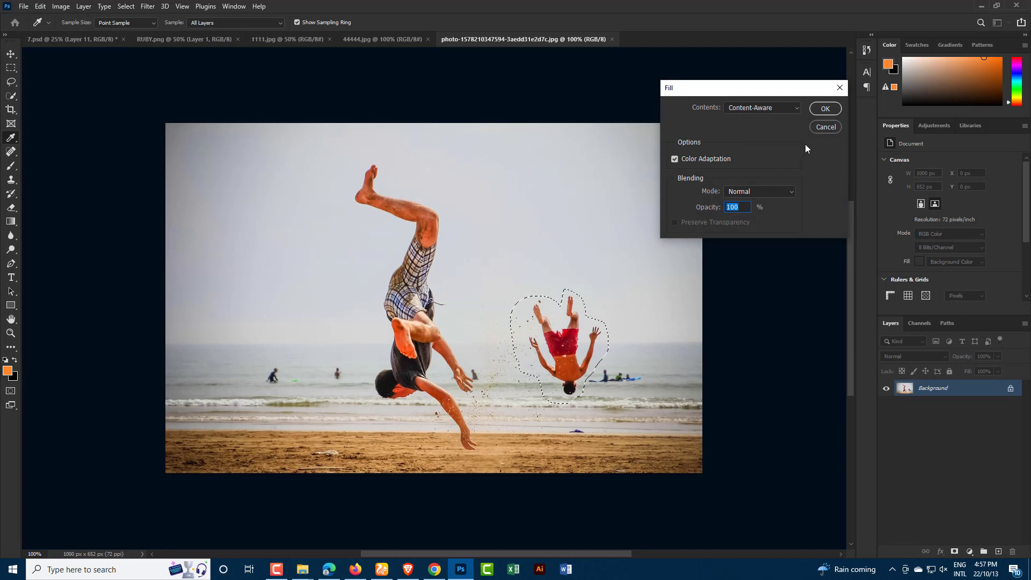
left_click(826, 108)
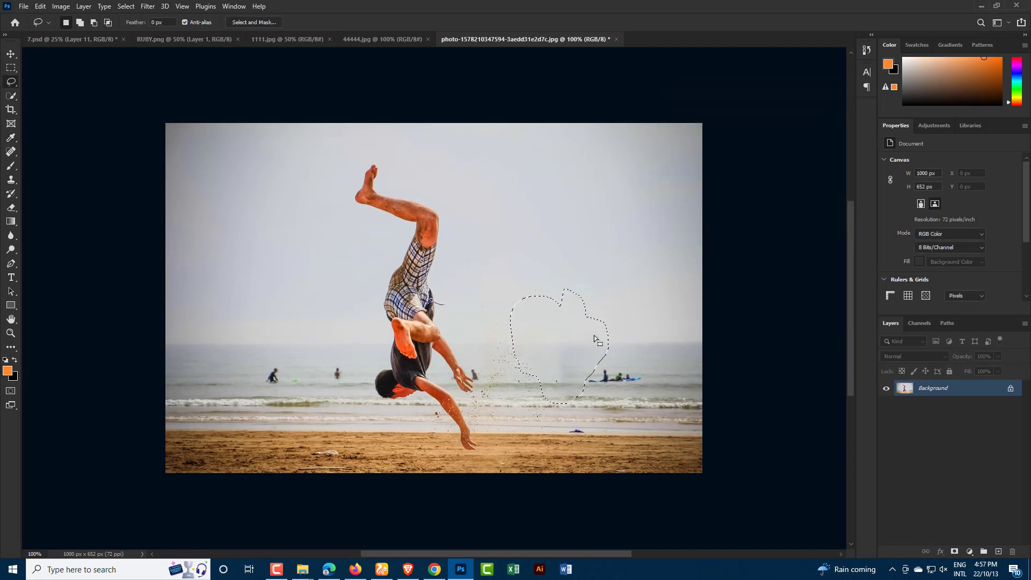
- Deselect the lasso selection and zoom in and out to check the filled area
left_click(125, 6)
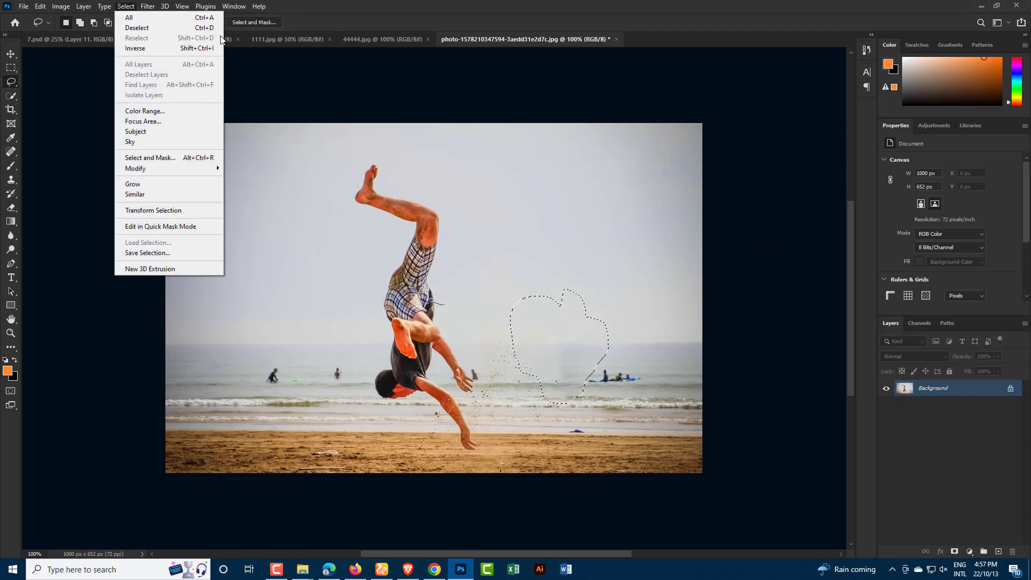
left_click(135, 28)
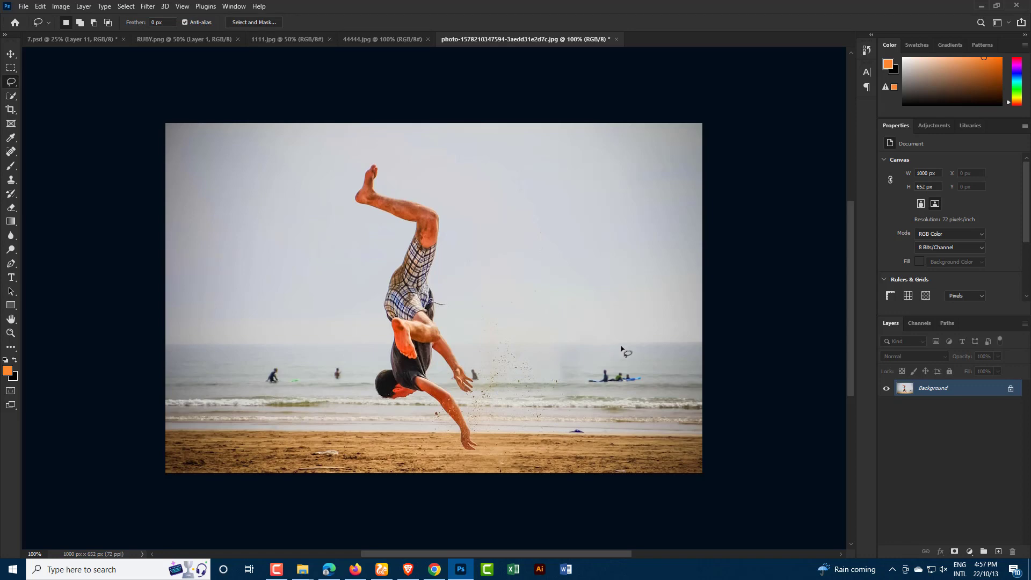
key("ctrl+plus")
key("ctrl+minus")
- Save the beach photo as the JPEG 55555, accepting the default JPEG options
left_click(21, 7)
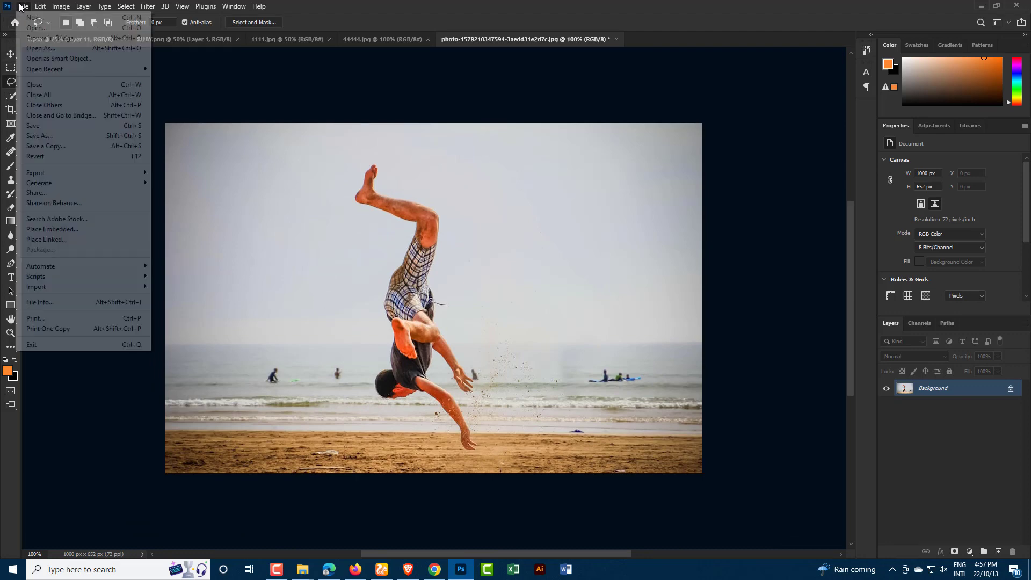
left_click(85, 137)
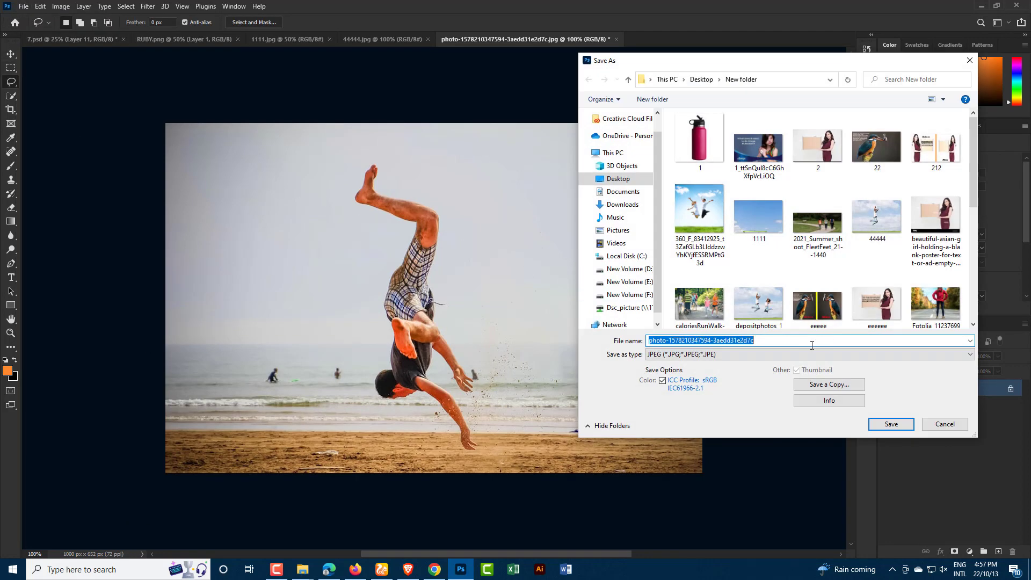
type("55555")
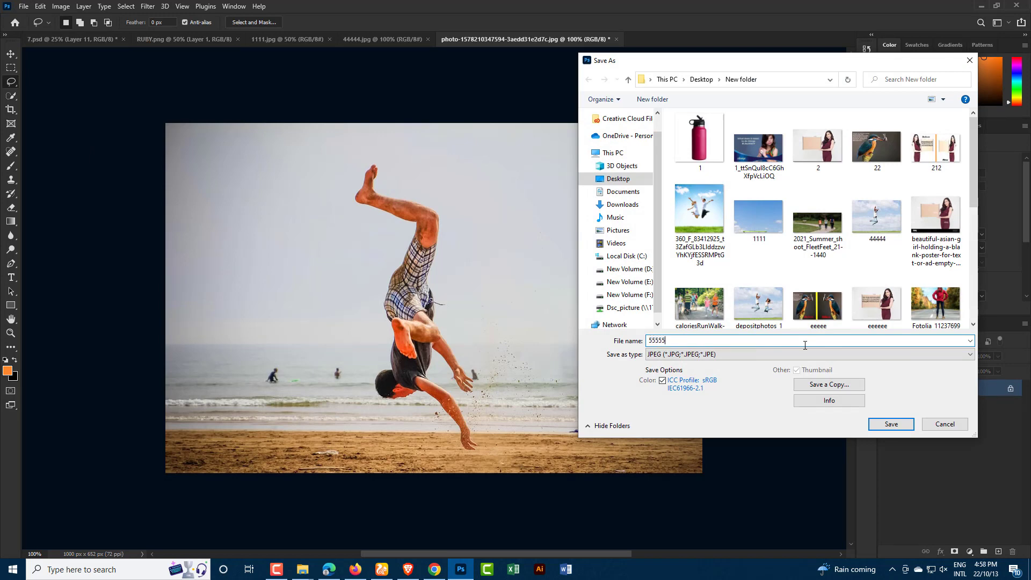
left_click(890, 422)
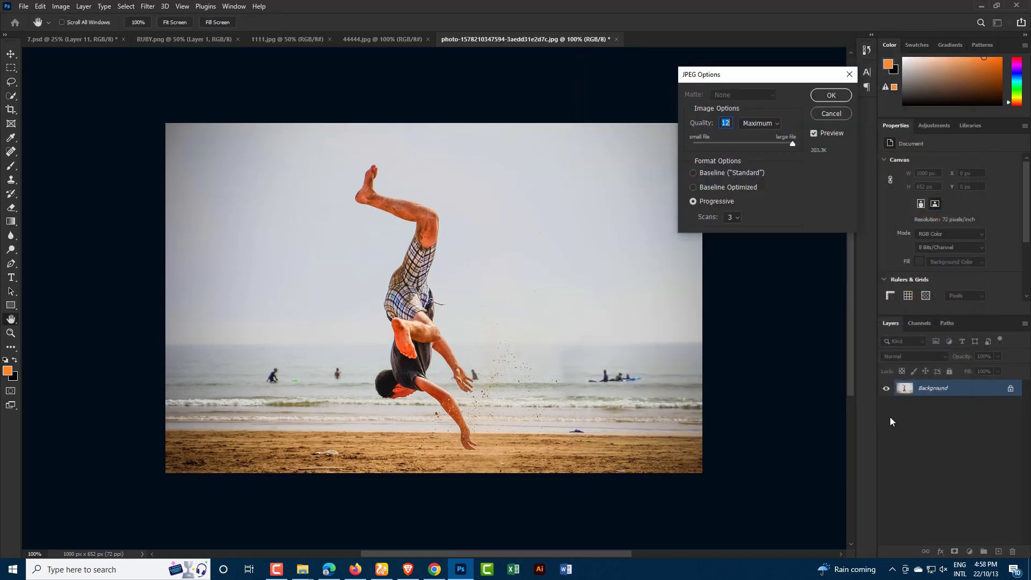
left_click(829, 95)
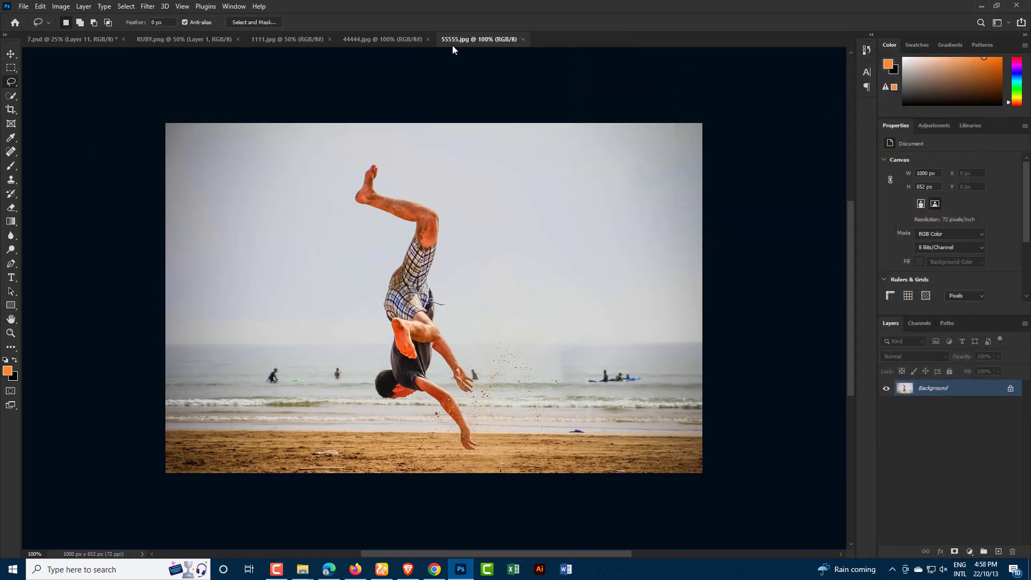
- Glance at the 44444 and 1111 photos, then minimise Photoshop to the desktop
left_click(400, 39)
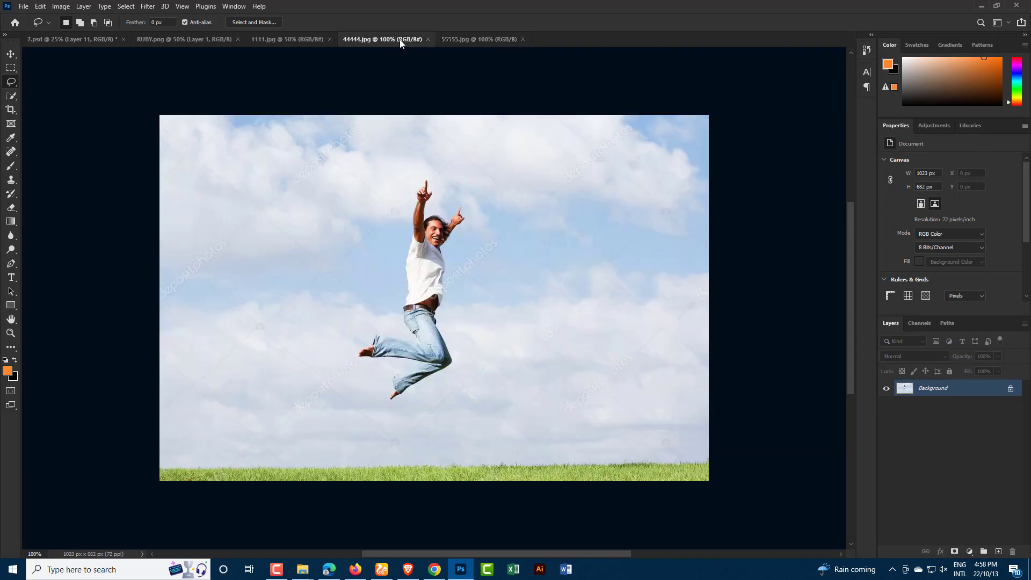
left_click(288, 42)
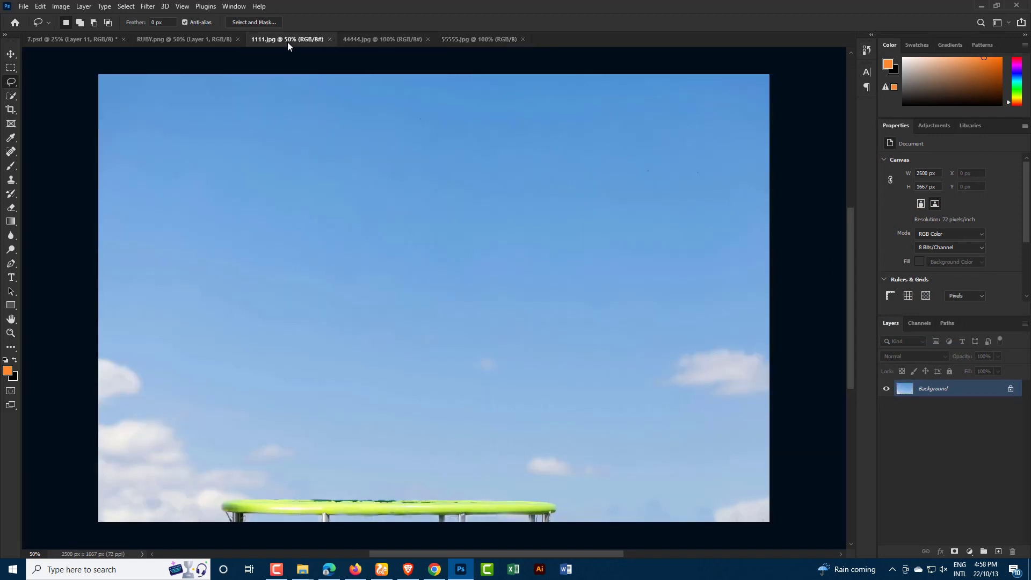
left_click(981, 6)
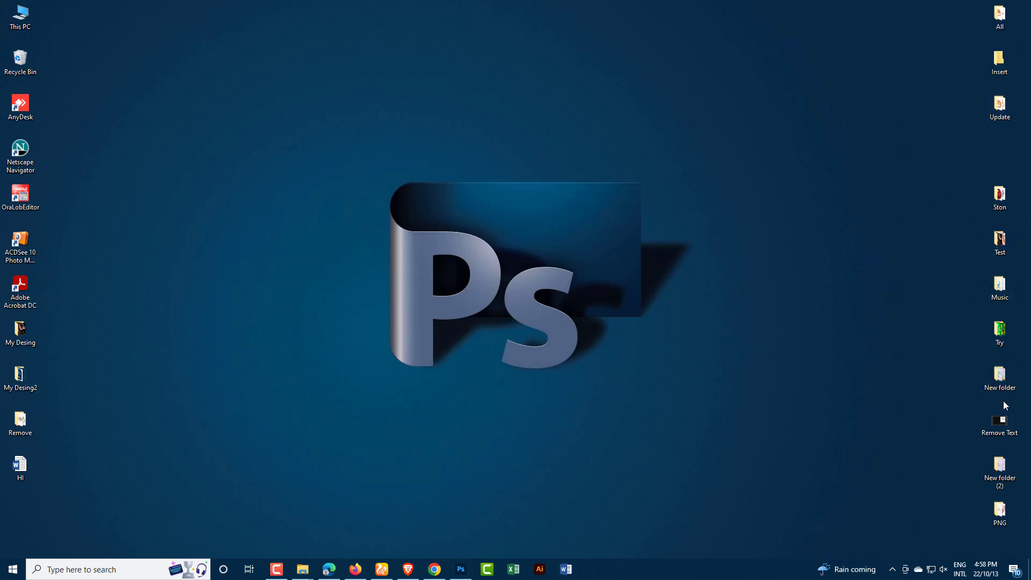
- Open New folder full-screen and compare the Jumping_Juniors original with edited 1111
double_click(999, 380)
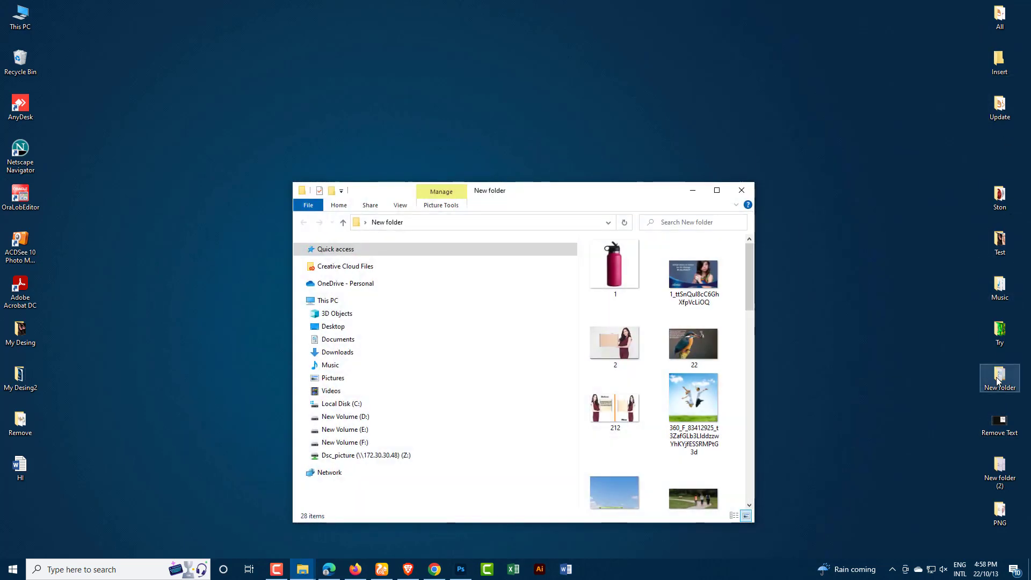
left_click(712, 194)
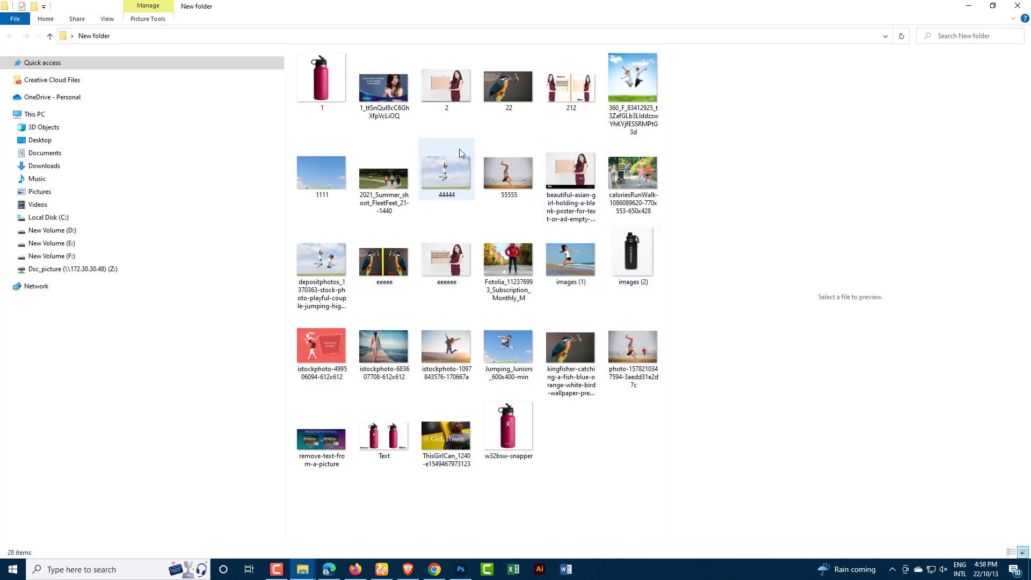
left_click(514, 347)
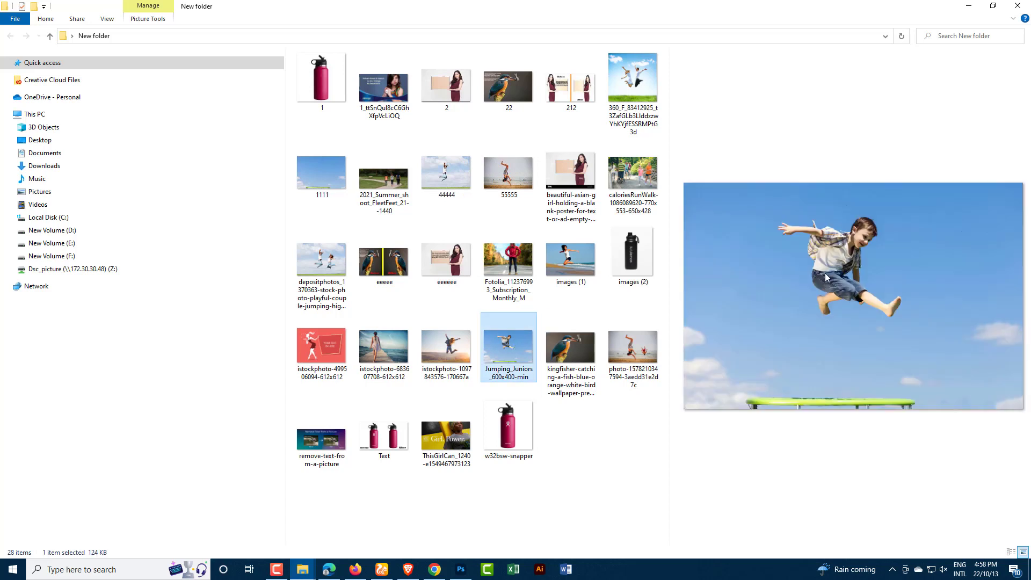
left_click(324, 178)
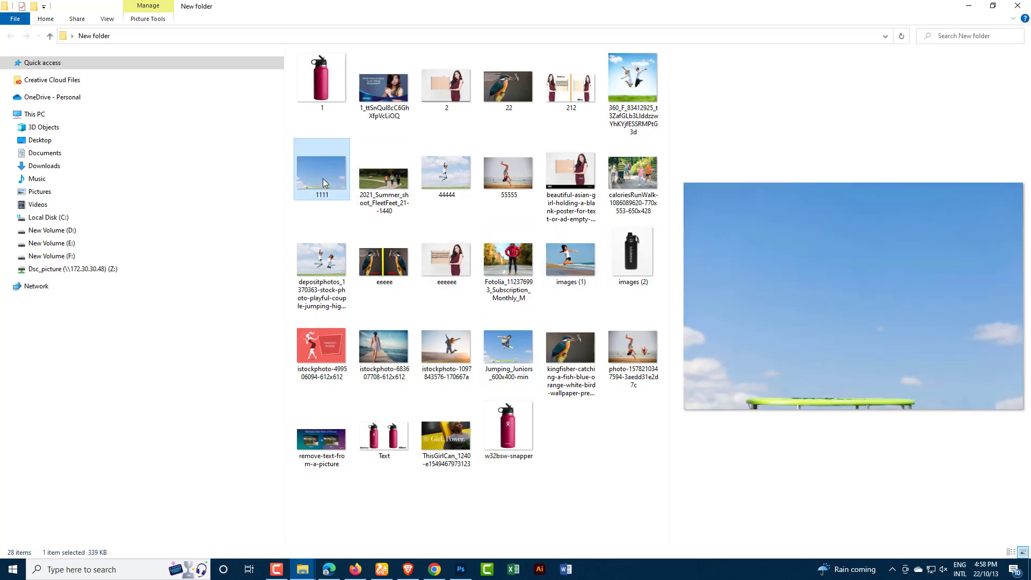
left_click(518, 357)
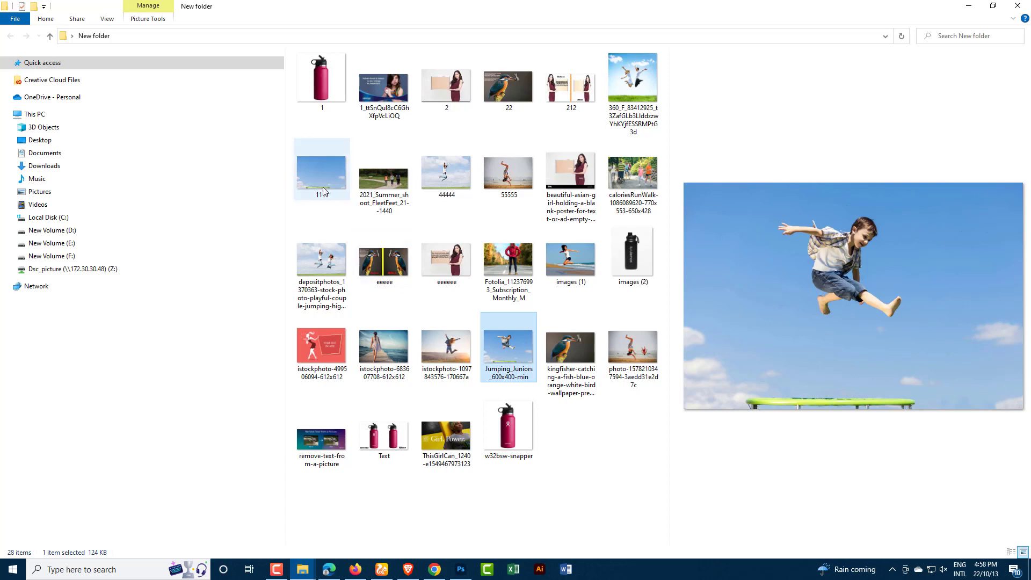
left_click(314, 172)
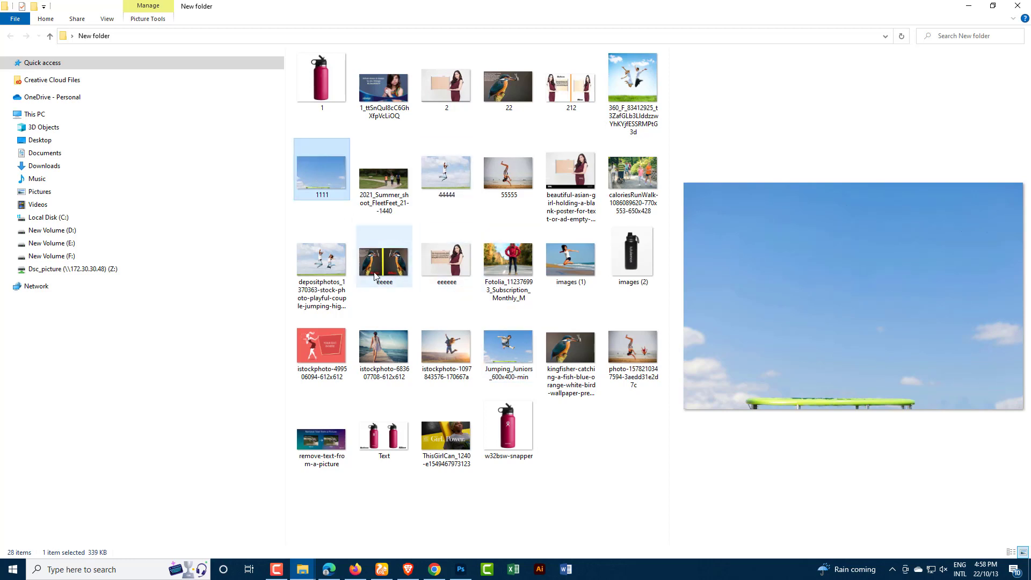
- Compare the original jumping couple photo with the edited 44444 in the preview pane
left_click(321, 263)
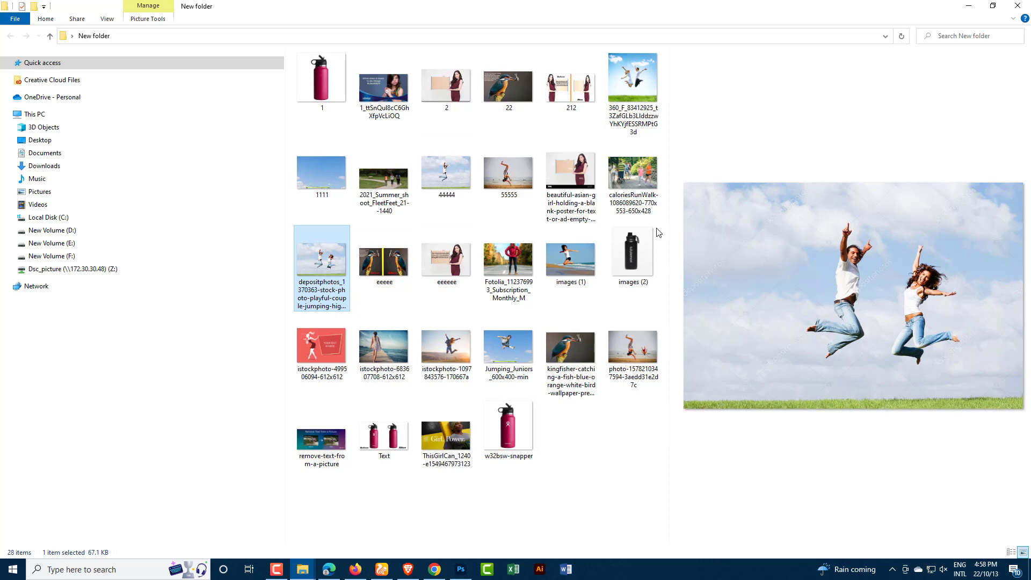
left_click(451, 177)
left_click(322, 273)
left_click(444, 177)
left_click(322, 273)
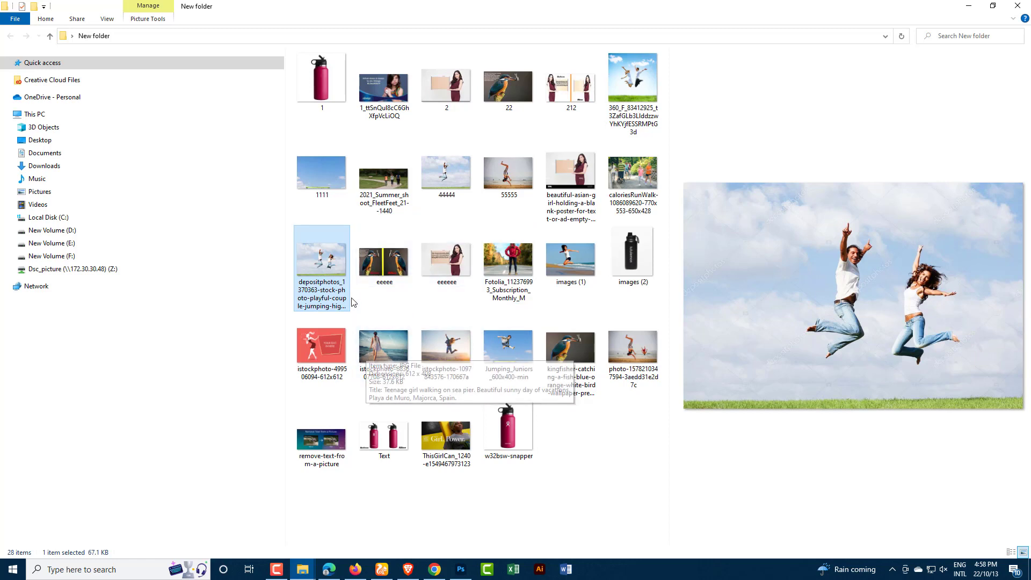
- Compare the original two-jumper beach photo with the edited 55555
left_click(624, 351)
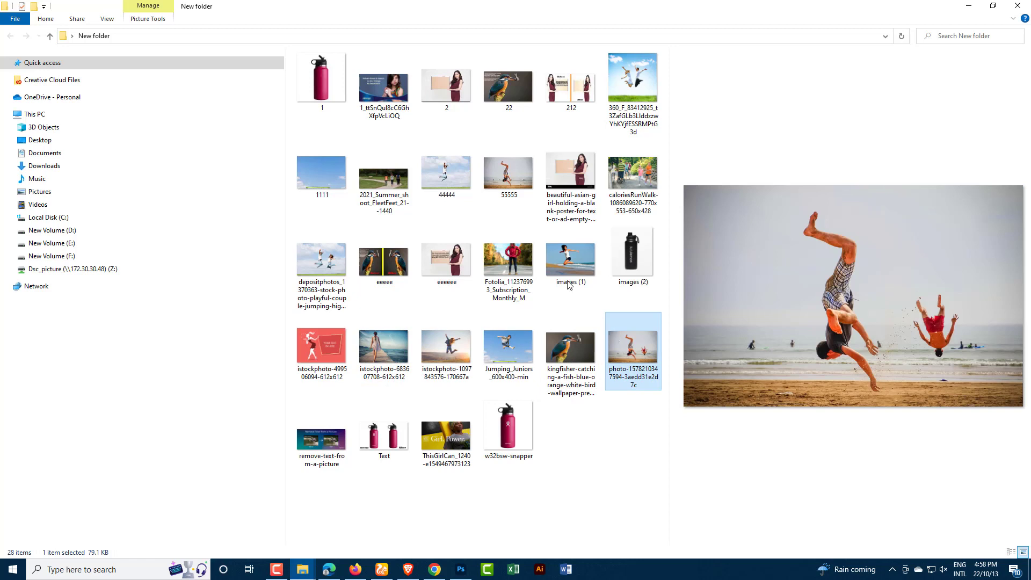
left_click(516, 181)
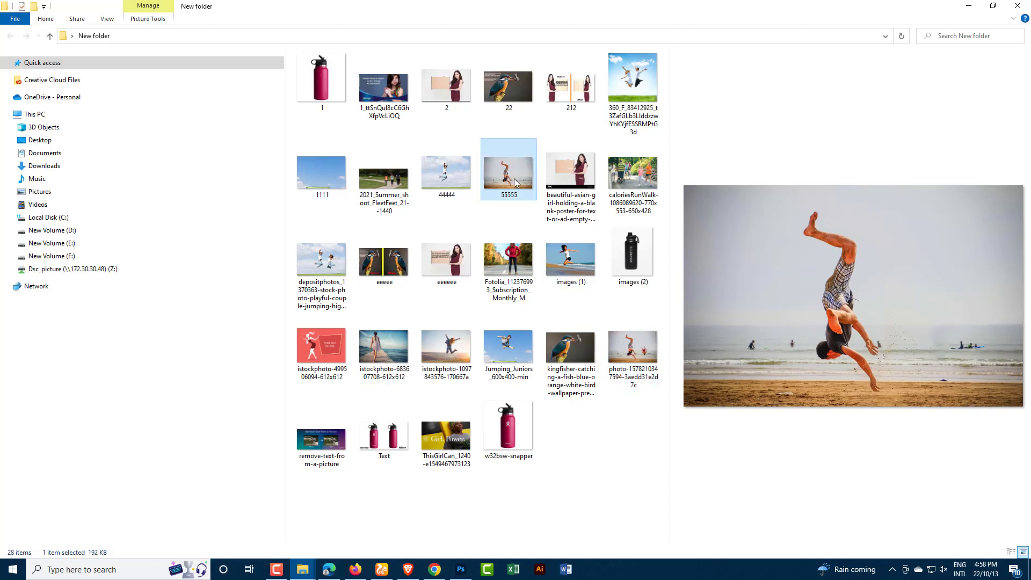
left_click(626, 352)
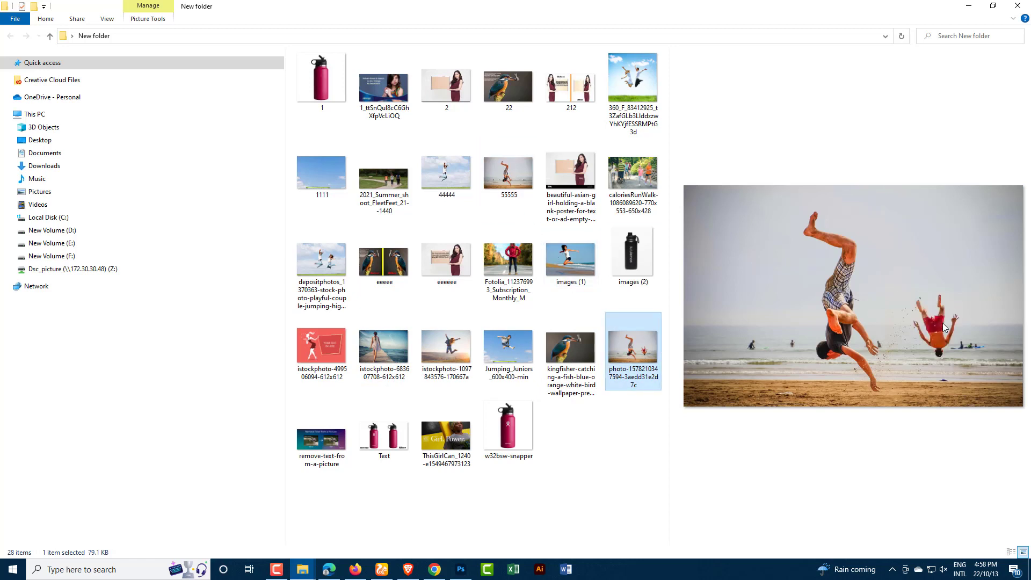
left_click(517, 182)
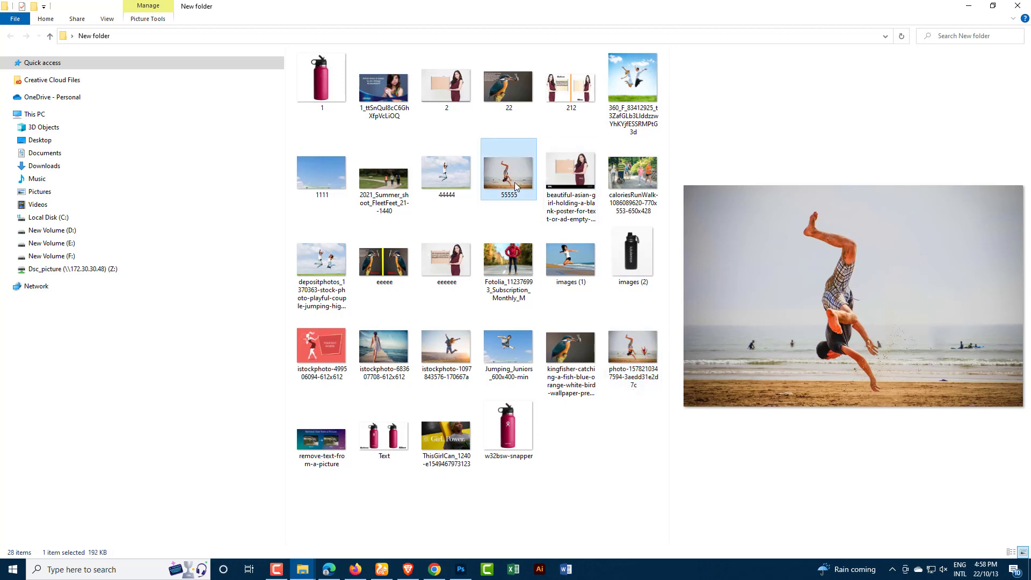